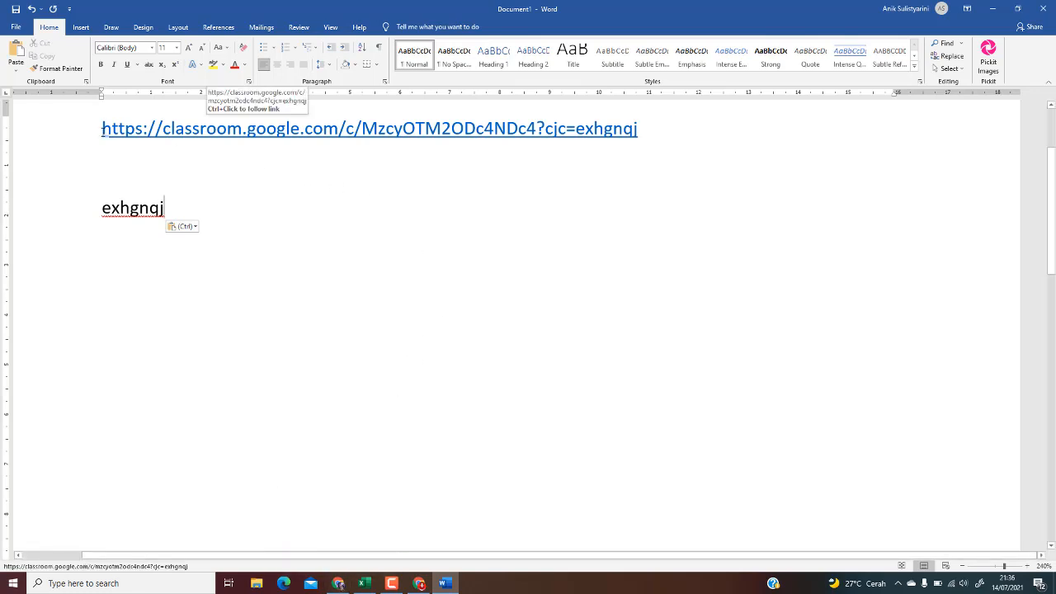
Copy the class invitation link from the Word document and open it in the Chrome browser
{"action": "left_click_drag", "start_coordinate": [102, 128], "coordinate": [652, 132]}
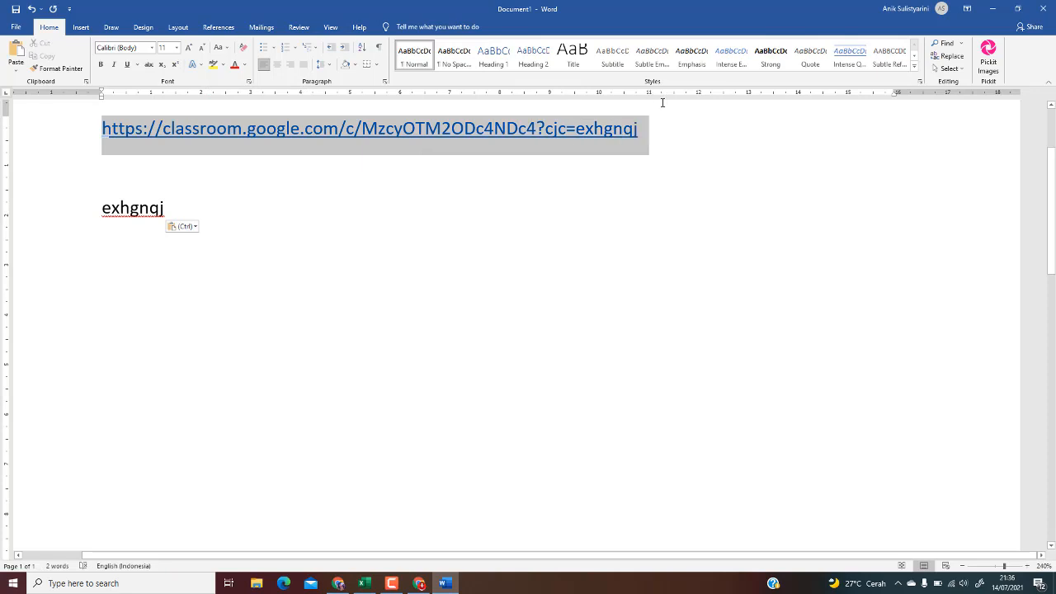
{"action": "right_click", "coordinate": [529, 137]}
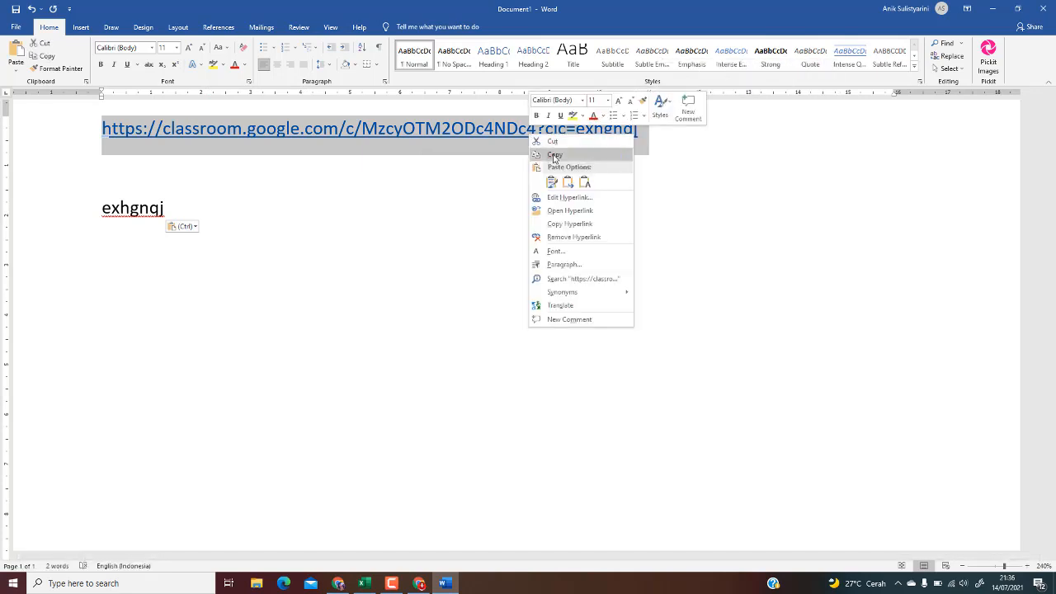
{"action": "left_click", "coordinate": [555, 156]}
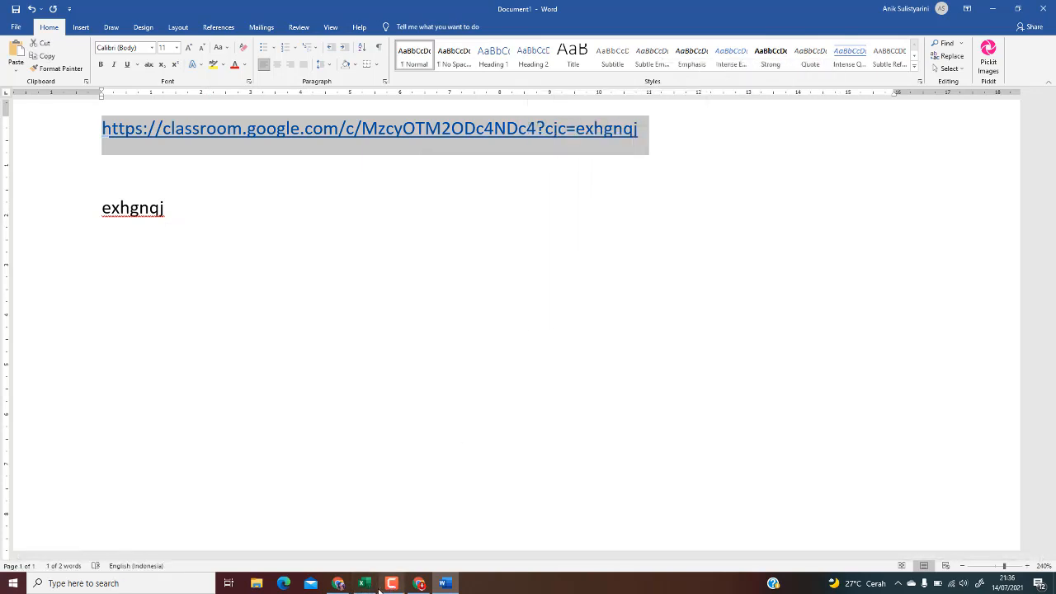
{"action": "left_click", "coordinate": [340, 584]}
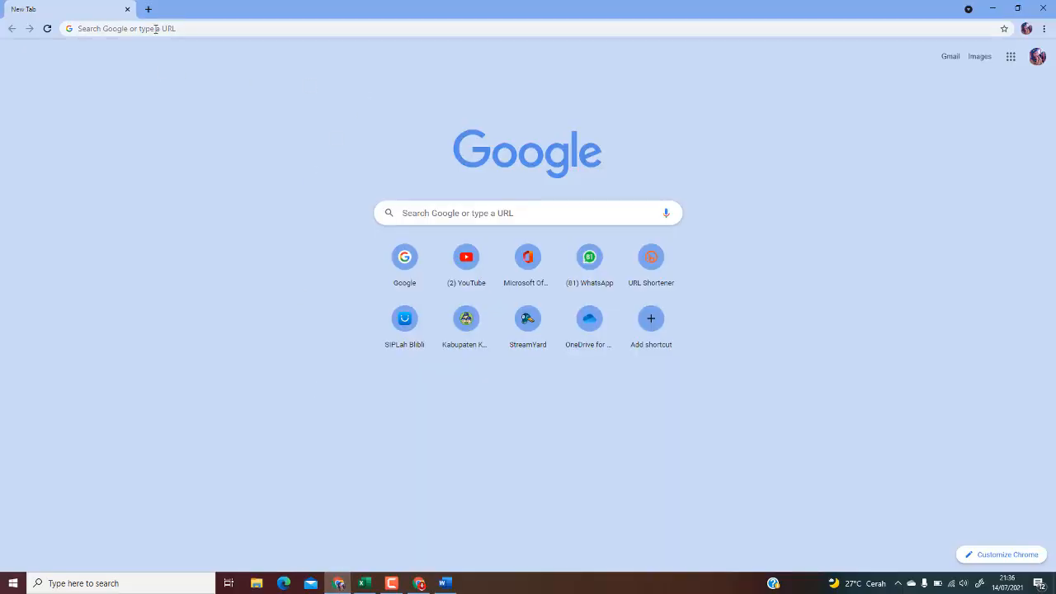
{"action": "left_click", "coordinate": [155, 29]}
{"action": "right_click", "coordinate": [155, 29]}
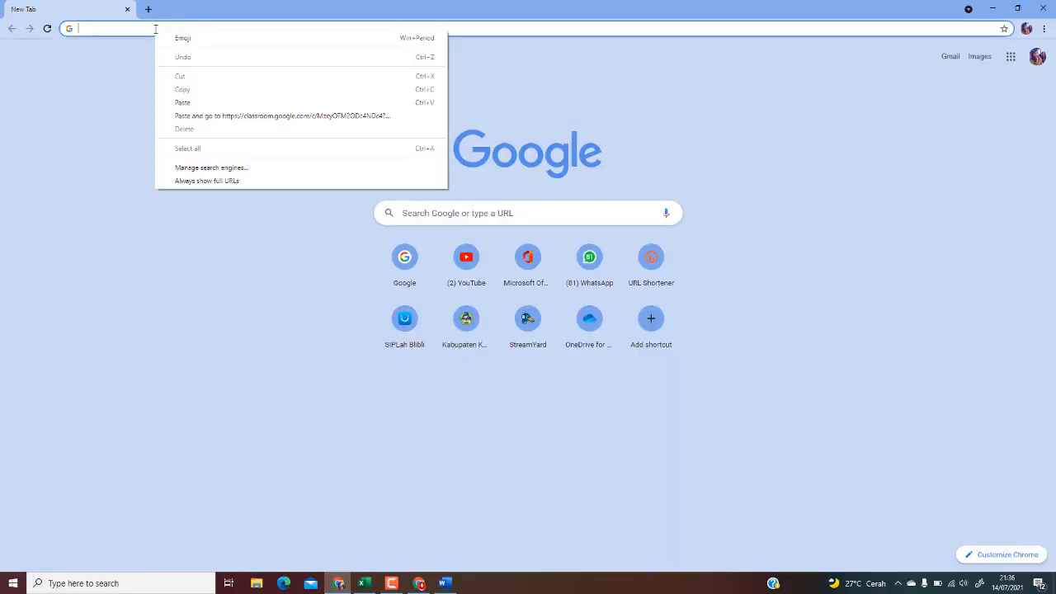
{"action": "left_click", "coordinate": [201, 105]}
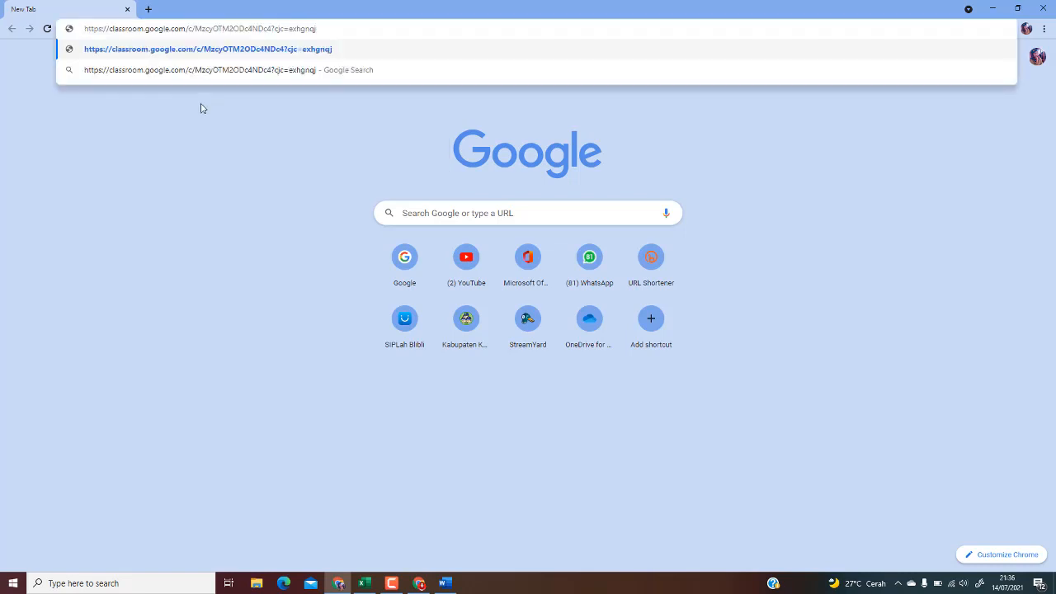
{"action": "key", "text": "Return"}
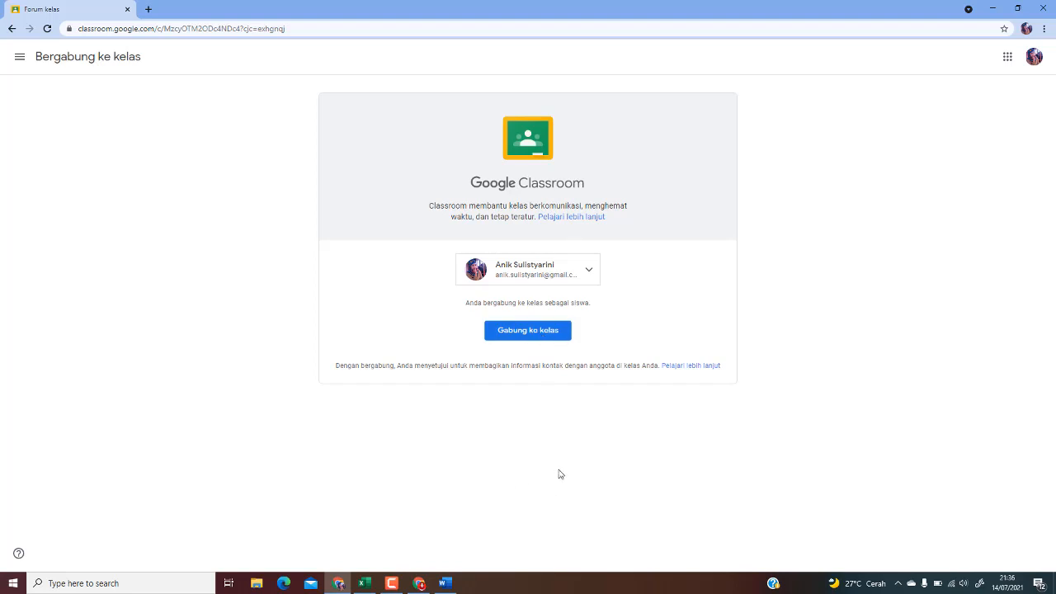
Go to the Google Classroom home page from the Google apps and open the form for joining a class
{"action": "left_click", "coordinate": [1007, 57]}
{"action": "scroll", "coordinate": [958, 243], "scroll_direction": "down", "scroll_amount": 1}
{"action": "scroll", "coordinate": [958, 244], "scroll_direction": "down", "scroll_amount": 2}
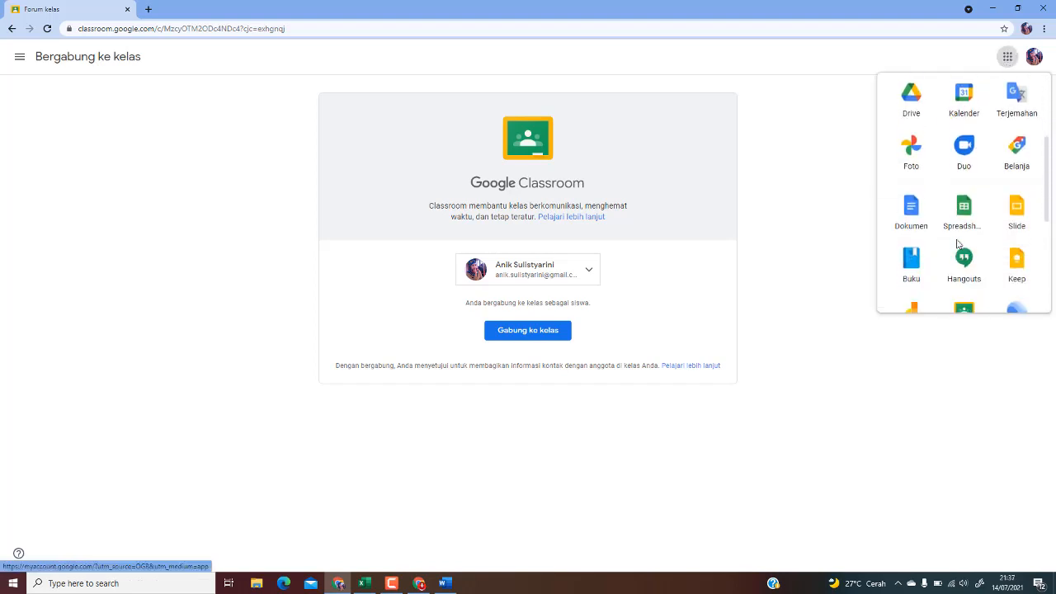
{"action": "left_click", "coordinate": [968, 260]}
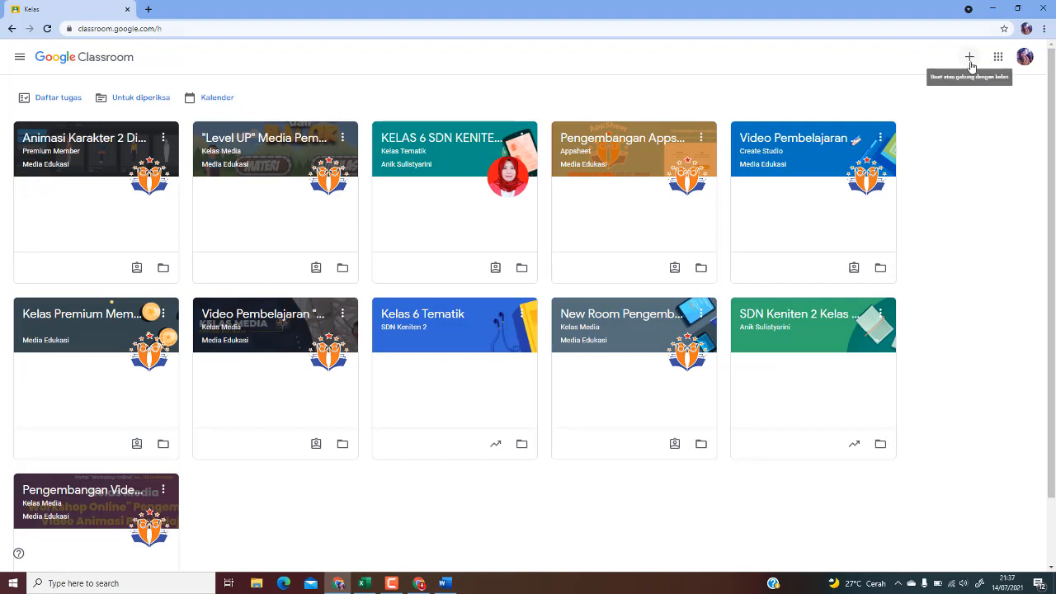
{"action": "left_click", "coordinate": [970, 60]}
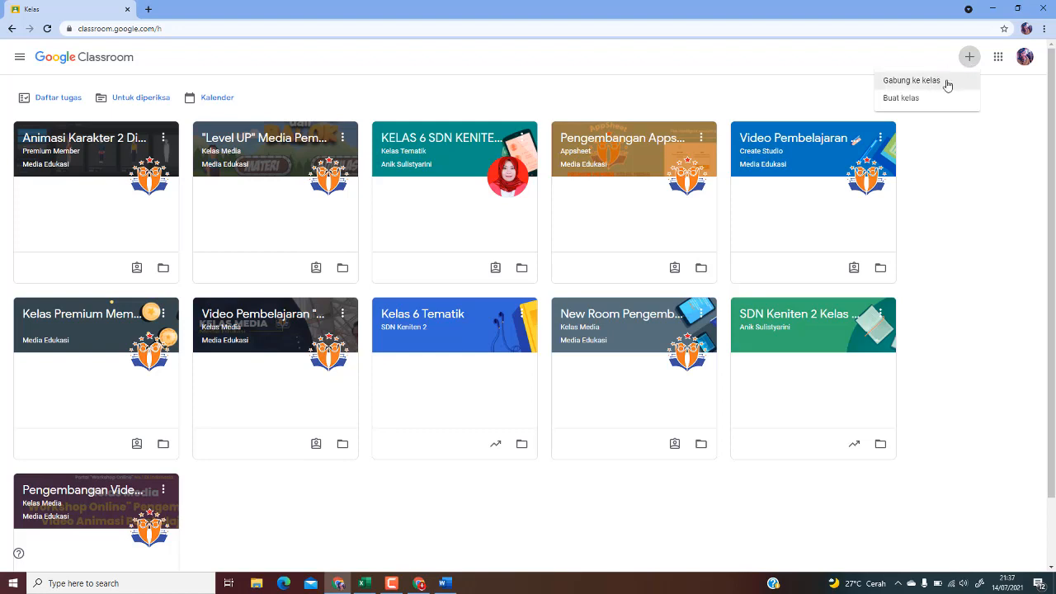
{"action": "left_click", "coordinate": [949, 86]}
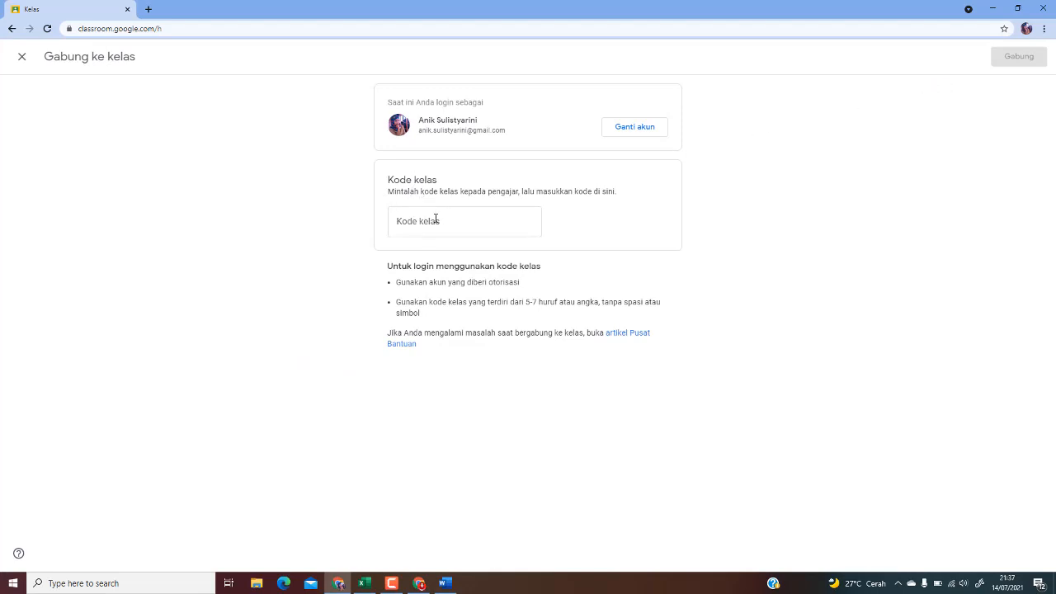
Switch to the Word document and copy the class code below the link
{"action": "left_click", "coordinate": [445, 583]}
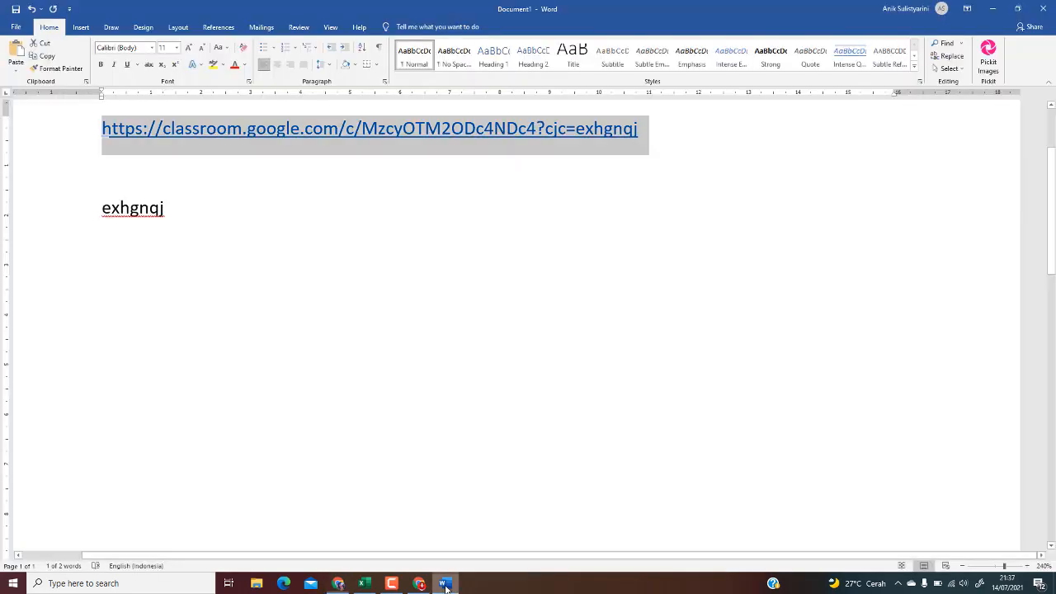
{"action": "left_click_drag", "start_coordinate": [99, 208], "coordinate": [177, 208]}
{"action": "right_click", "coordinate": [152, 215]}
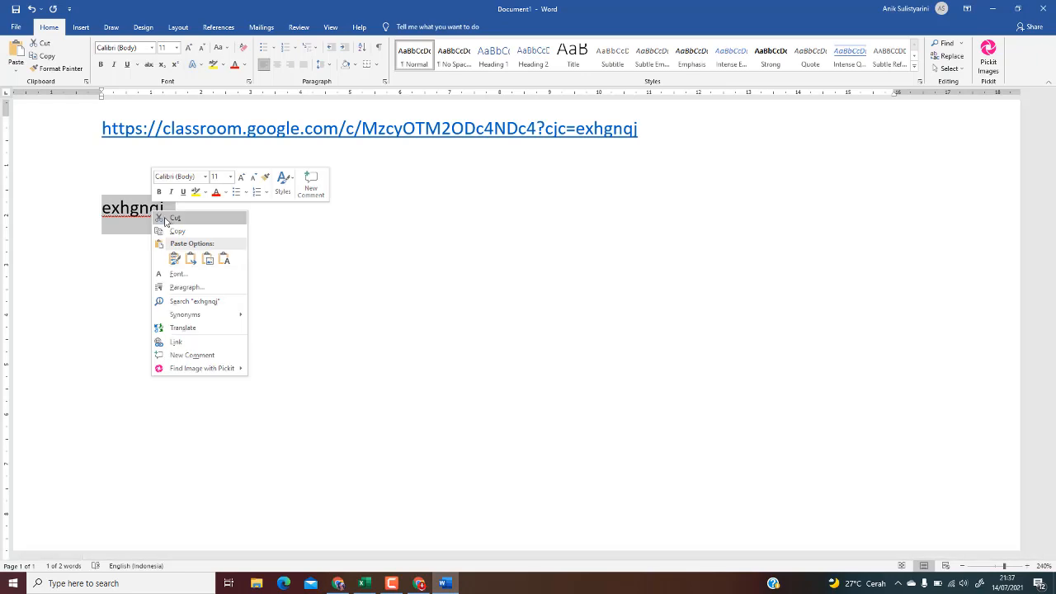
{"action": "left_click", "coordinate": [179, 232]}
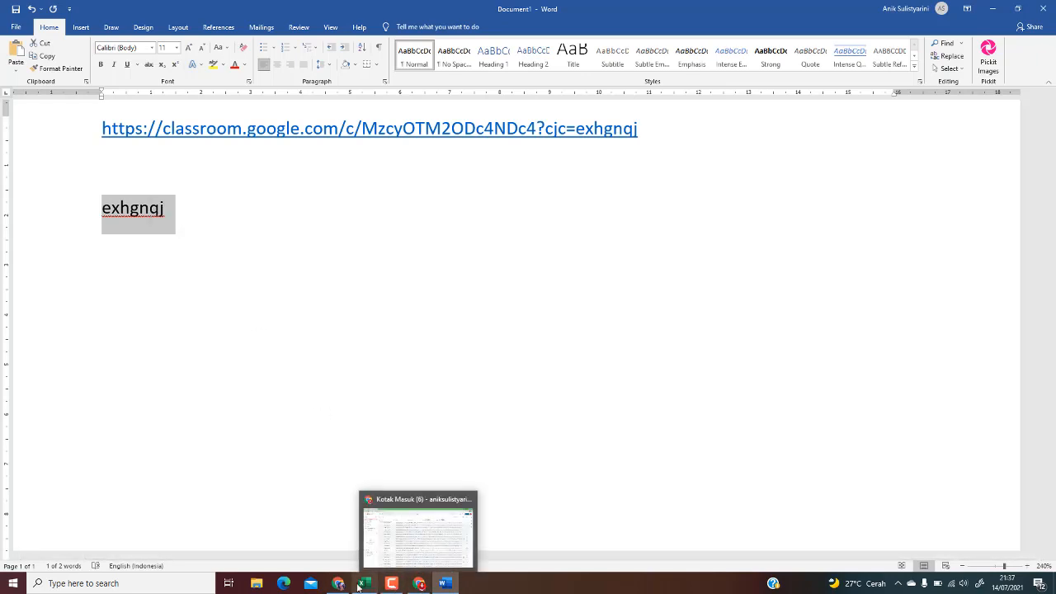
Return to Chrome, paste the class code into the Kode kelas field and join the class
{"action": "left_click", "coordinate": [350, 524]}
{"action": "left_click", "coordinate": [426, 221]}
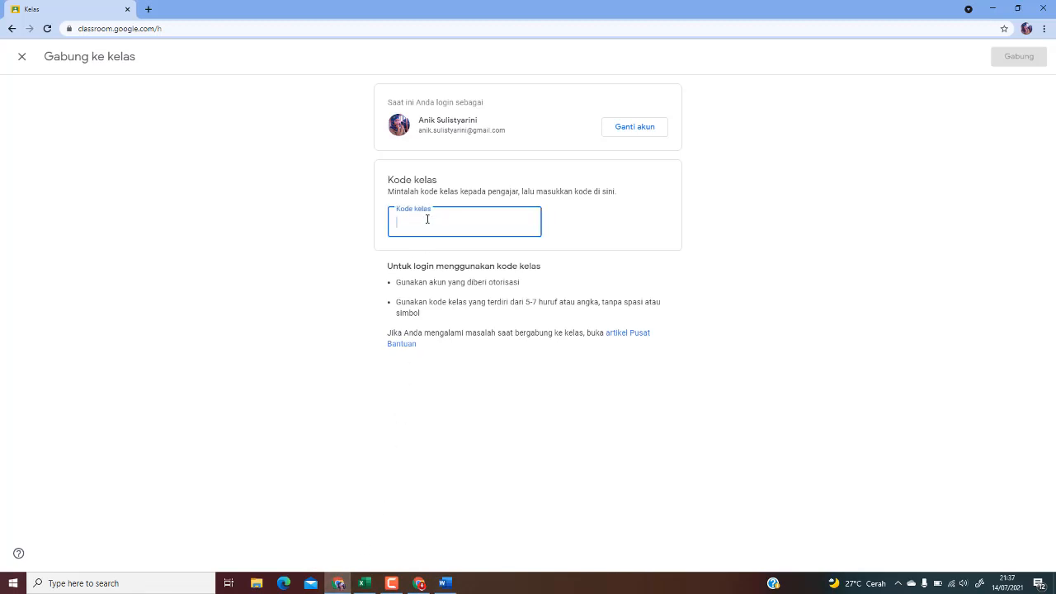
{"action": "right_click", "coordinate": [427, 221]}
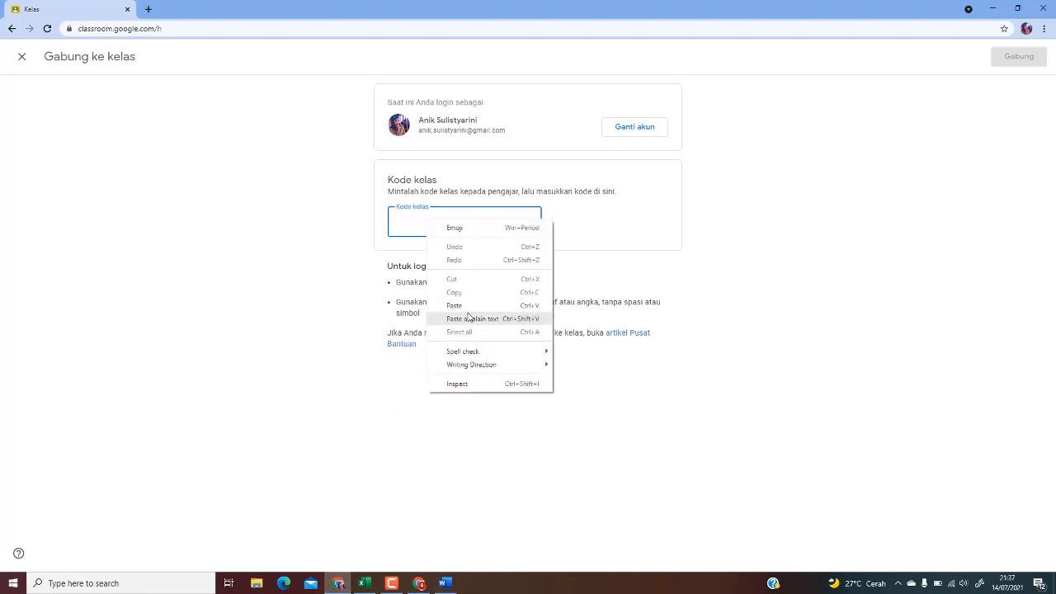
{"action": "left_click", "coordinate": [467, 304]}
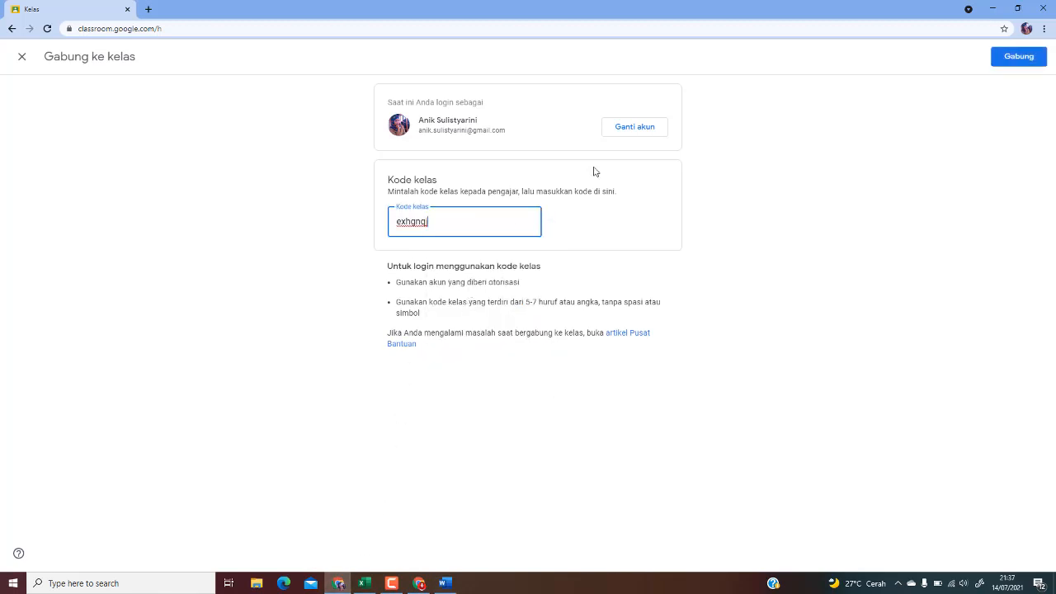
{"action": "left_click", "coordinate": [1038, 62]}
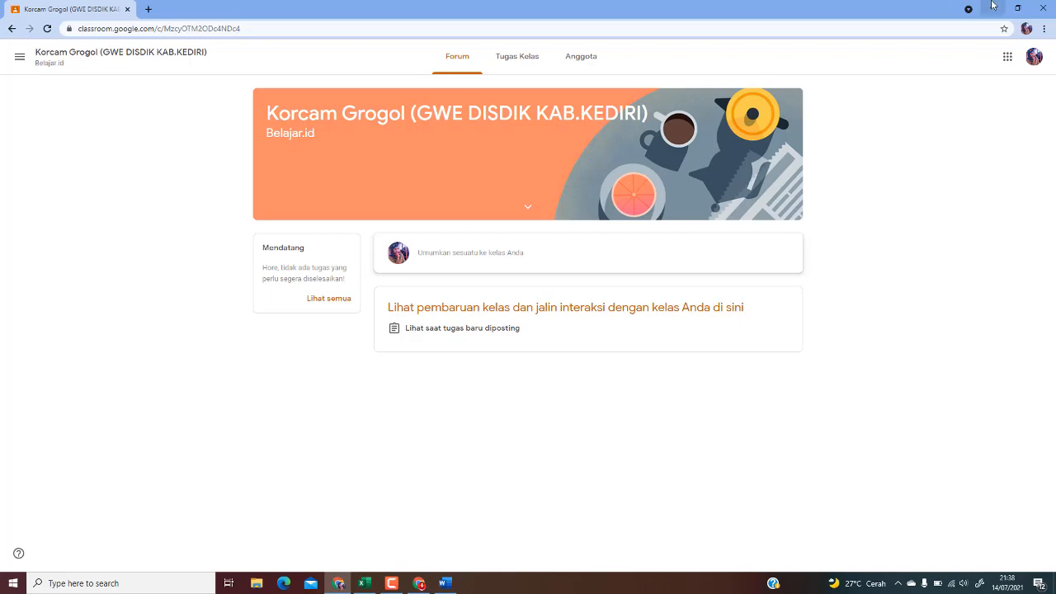
Switch to the other Chrome window with Gmail, close the GMT L1 Batch 4 chat and open Google Classroom for that account
{"action": "left_click", "coordinate": [420, 584]}
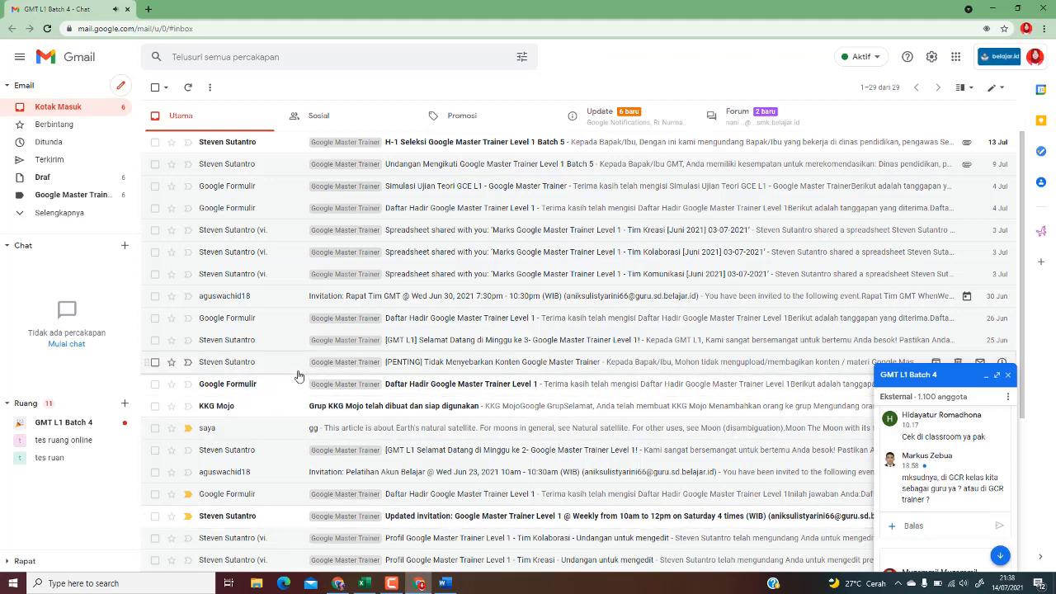
{"action": "left_click", "coordinate": [1007, 375]}
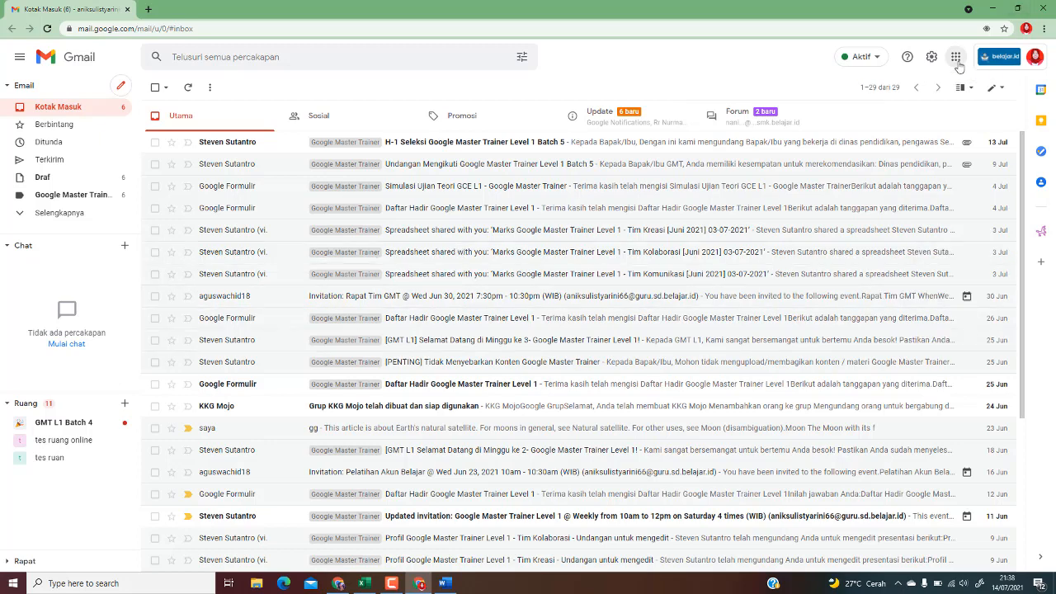
{"action": "left_click", "coordinate": [956, 58]}
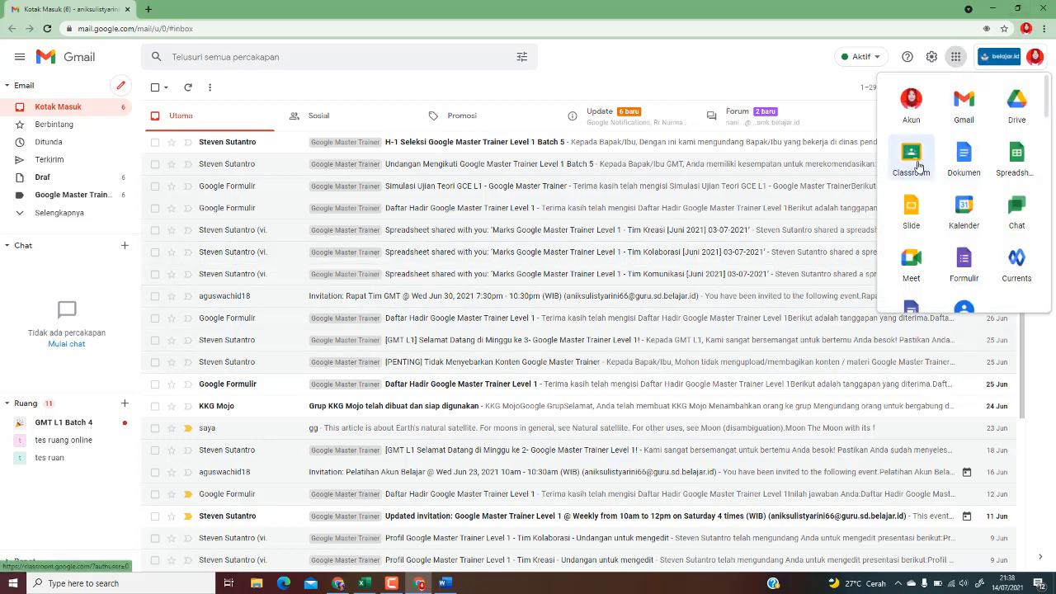
{"action": "left_click", "coordinate": [907, 161]}
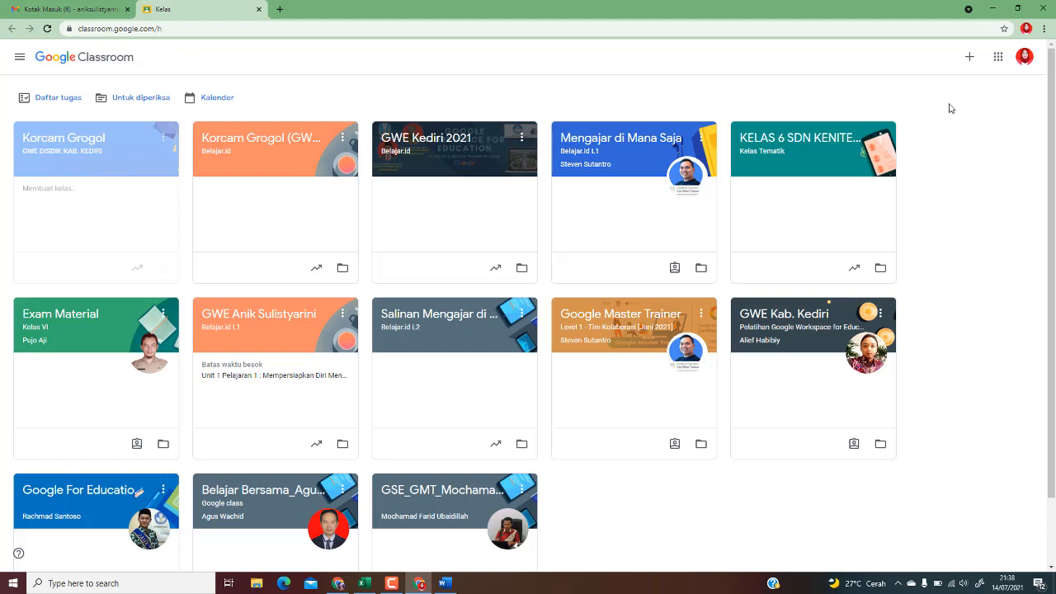
Create a class named KELAS 6 with section SDN KENITEN 2, subject tematik and room online
{"action": "left_click", "coordinate": [970, 59]}
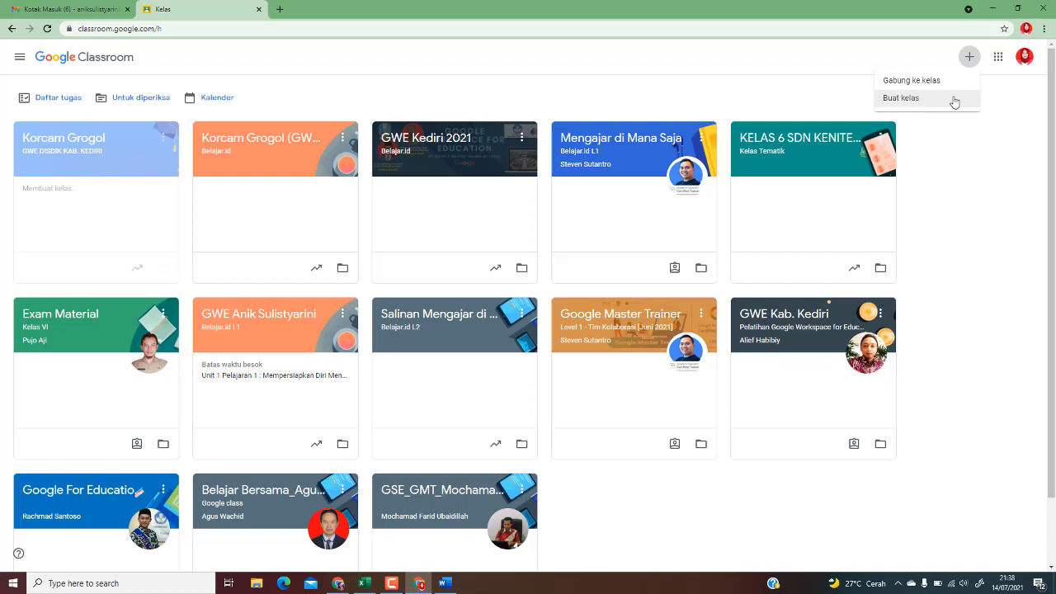
{"action": "left_click", "coordinate": [955, 100]}
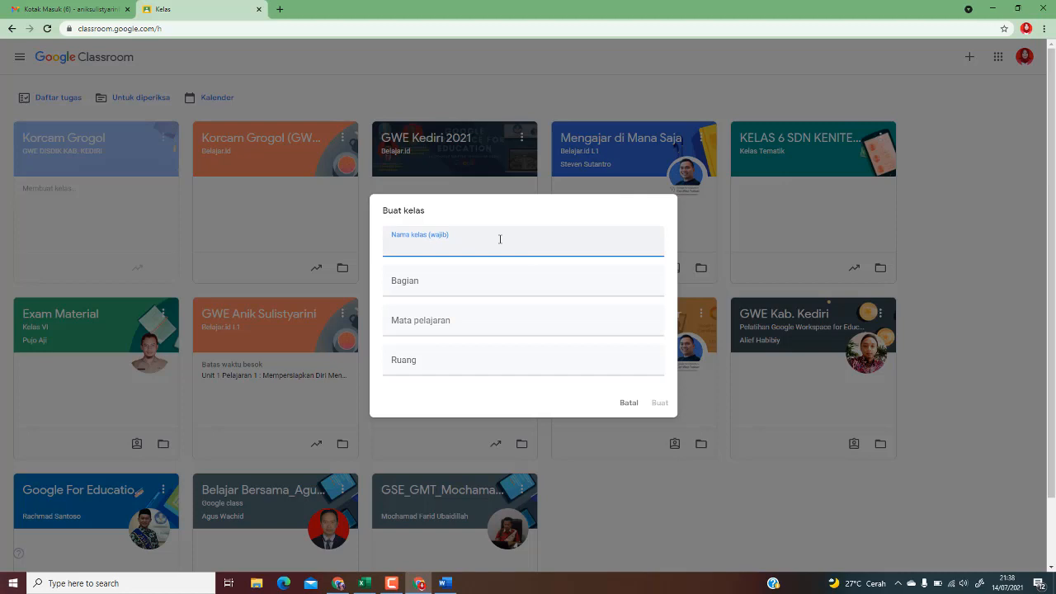
{"action": "type", "text": "KELAS 6"}
{"action": "left_click", "coordinate": [484, 286]}
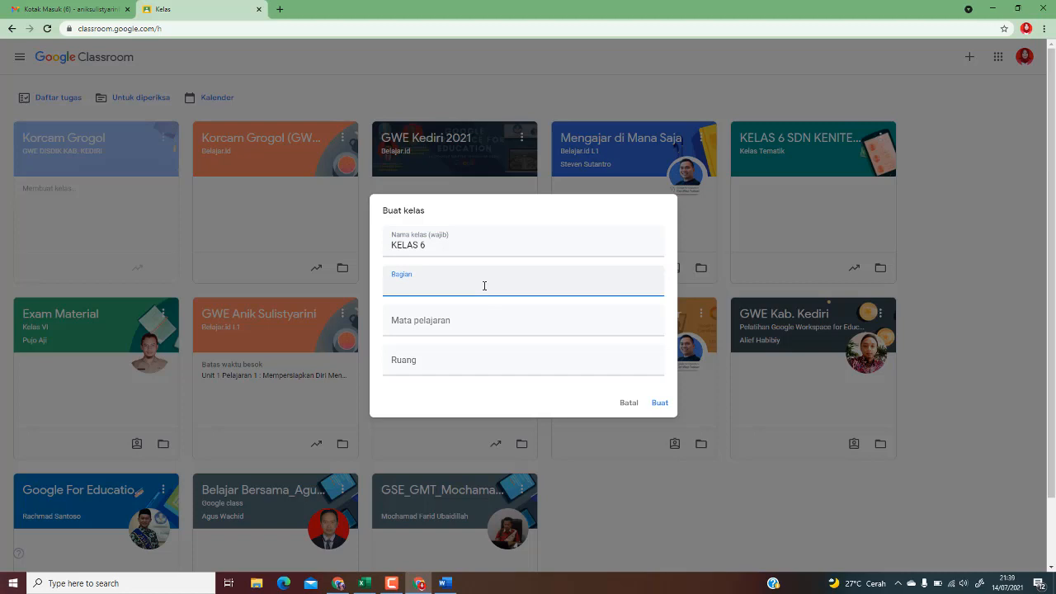
{"action": "type", "text": "SDN KENITEN 2"}
{"action": "left_click", "coordinate": [474, 321]}
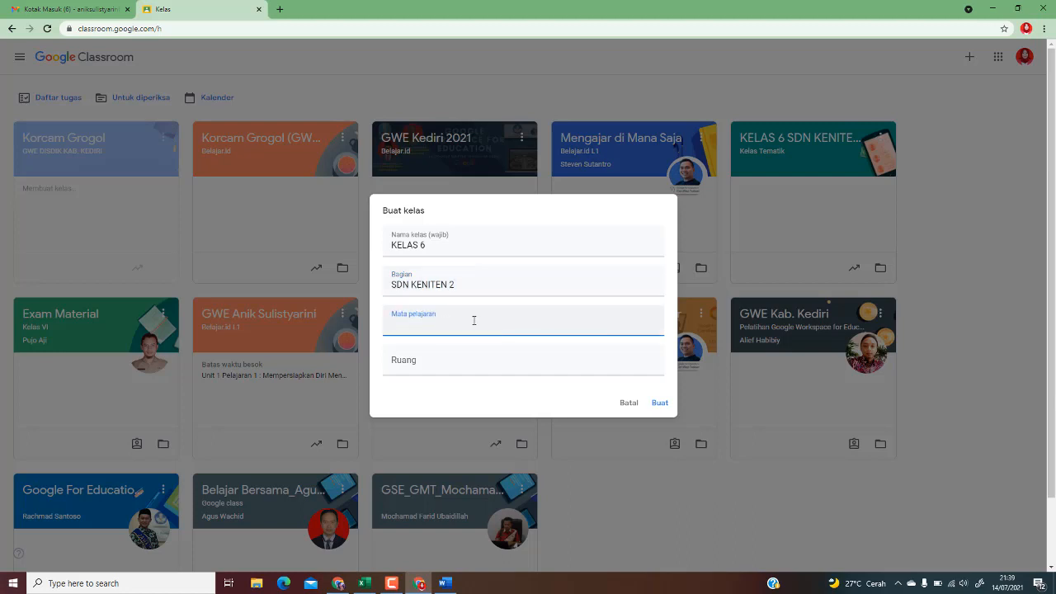
{"action": "type", "text": "ztematik"}
{"action": "key", "text": "Home"}
{"action": "key", "text": "Delete"}
{"action": "left_click", "coordinate": [488, 364]}
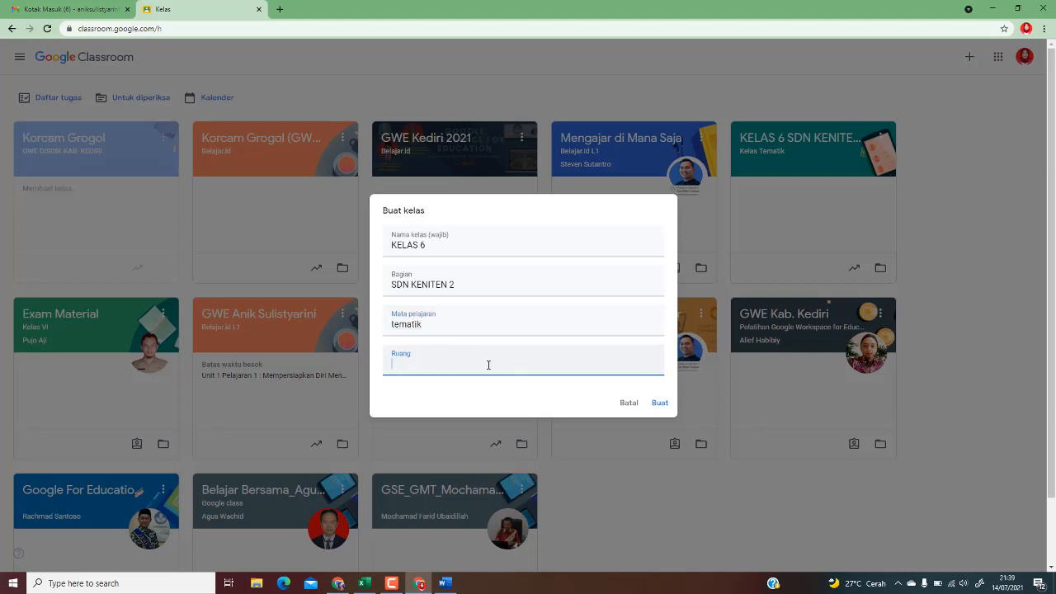
{"action": "type", "text": "online"}
{"action": "left_click", "coordinate": [661, 404]}
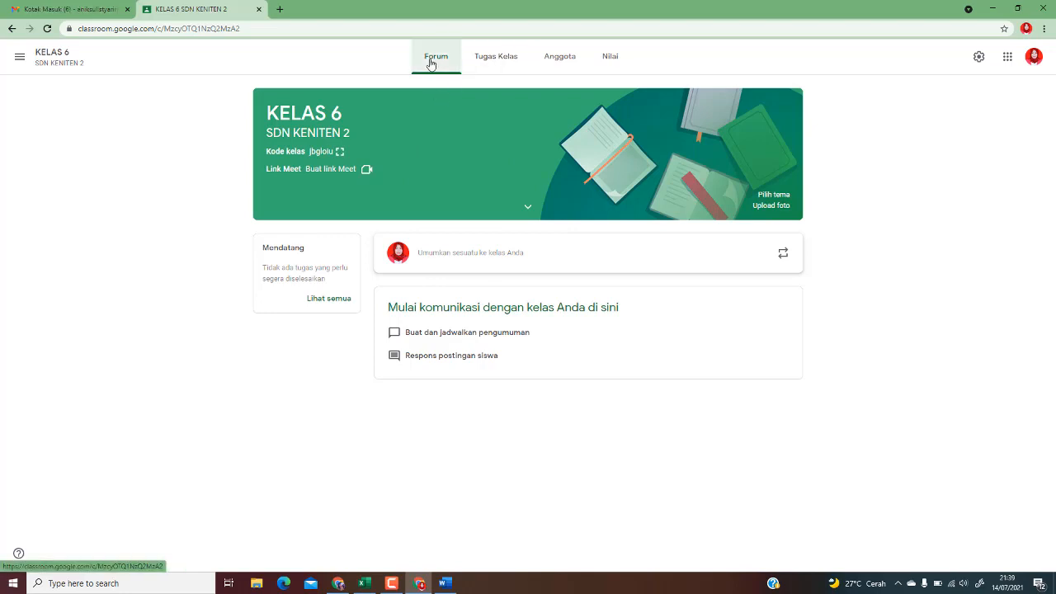
Open the editor for a new announcement in the KELAS 6 Forum
{"action": "left_click", "coordinate": [484, 258]}
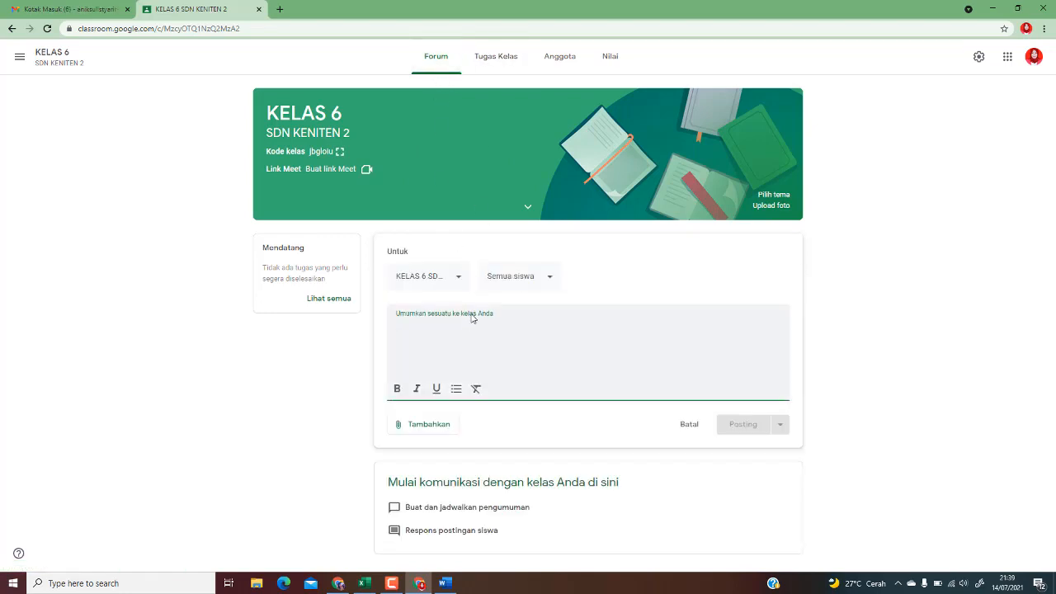
{"action": "left_click", "coordinate": [472, 319]}
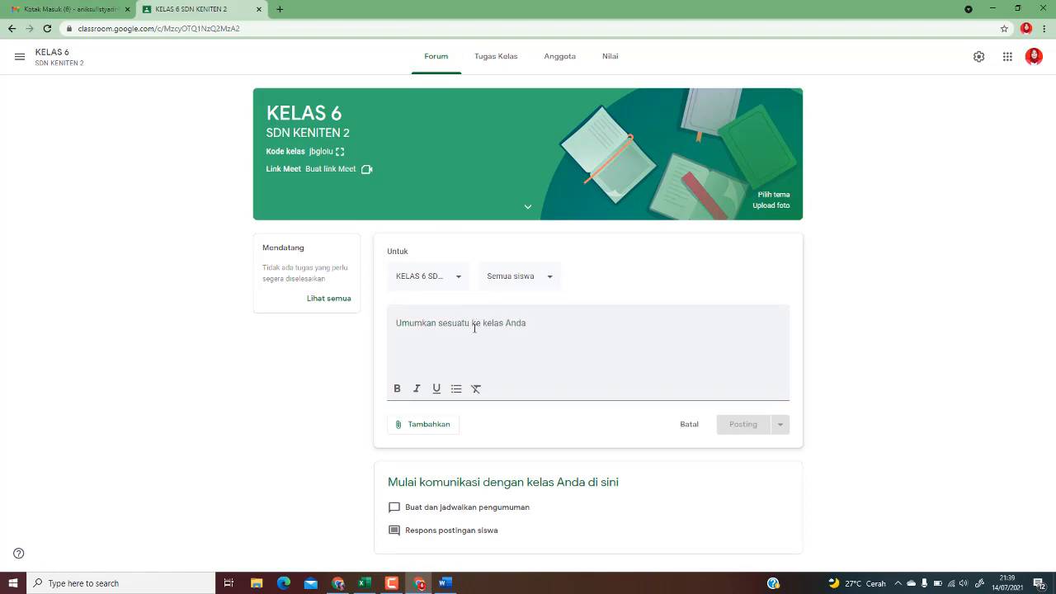
{"action": "left_click", "coordinate": [475, 328]}
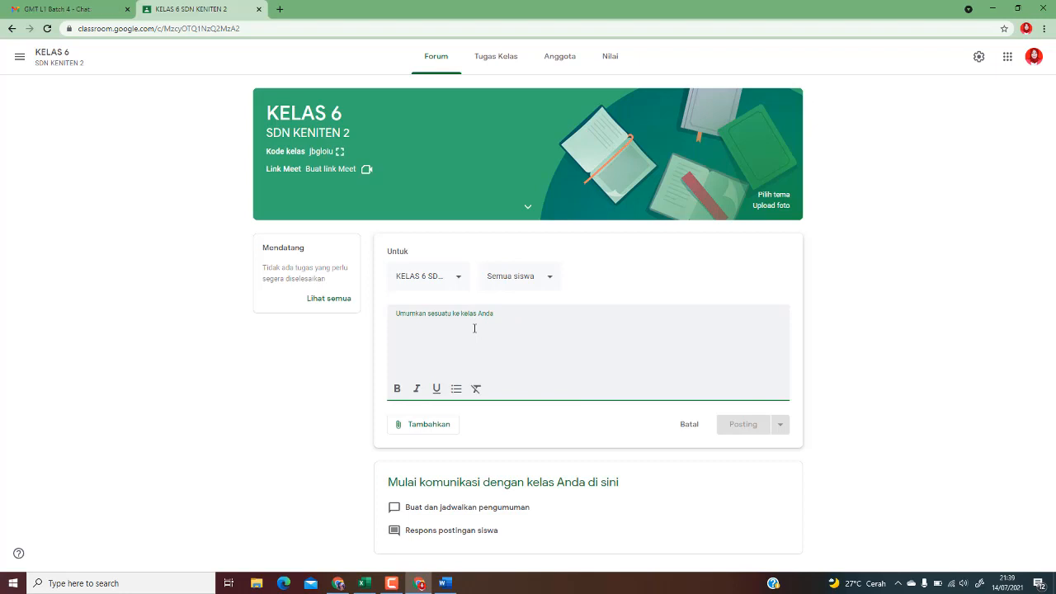
Discard the unsaved announcement and view the Anggota page of the KELAS 6 class
{"action": "left_click", "coordinate": [508, 62]}
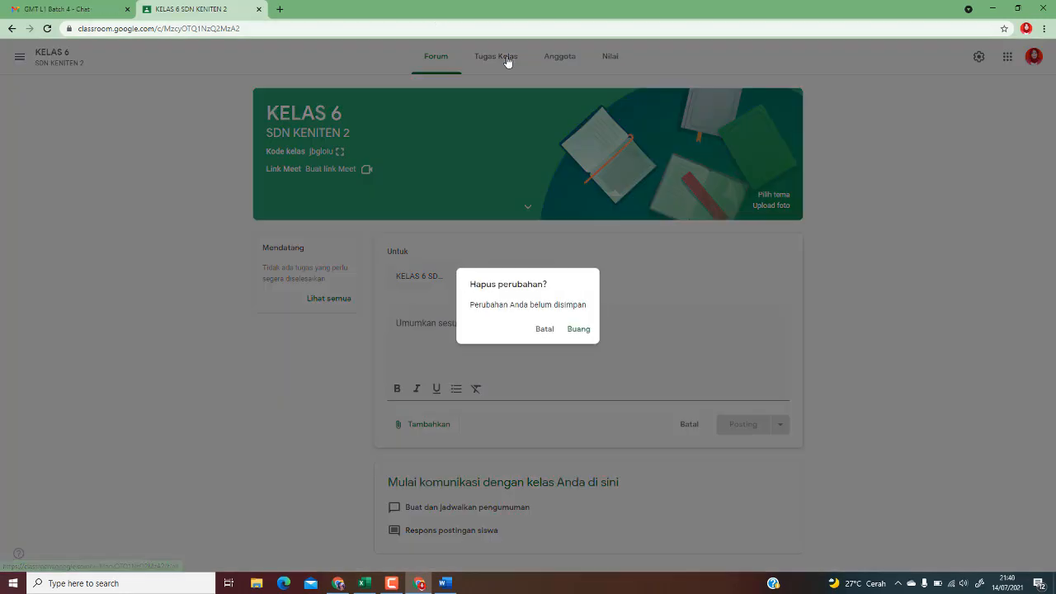
{"action": "left_click", "coordinate": [553, 329]}
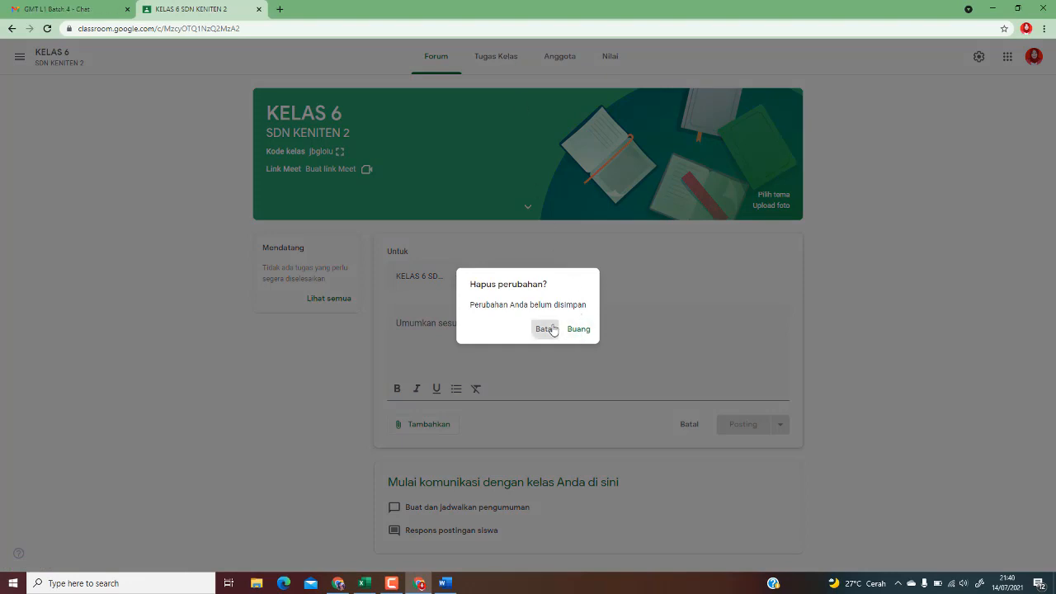
{"action": "left_click", "coordinate": [562, 57]}
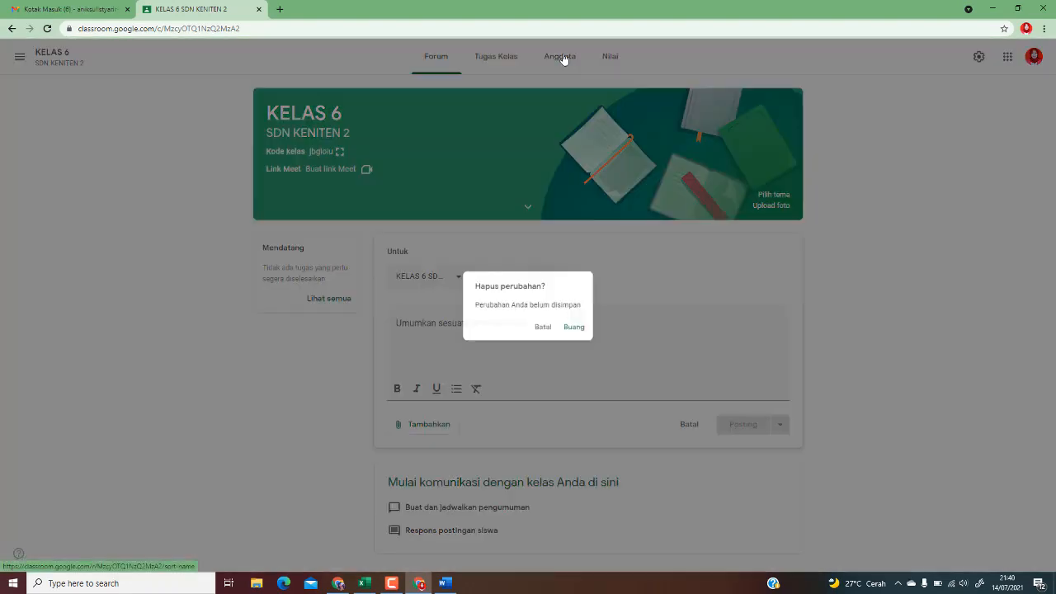
{"action": "left_click", "coordinate": [581, 331]}
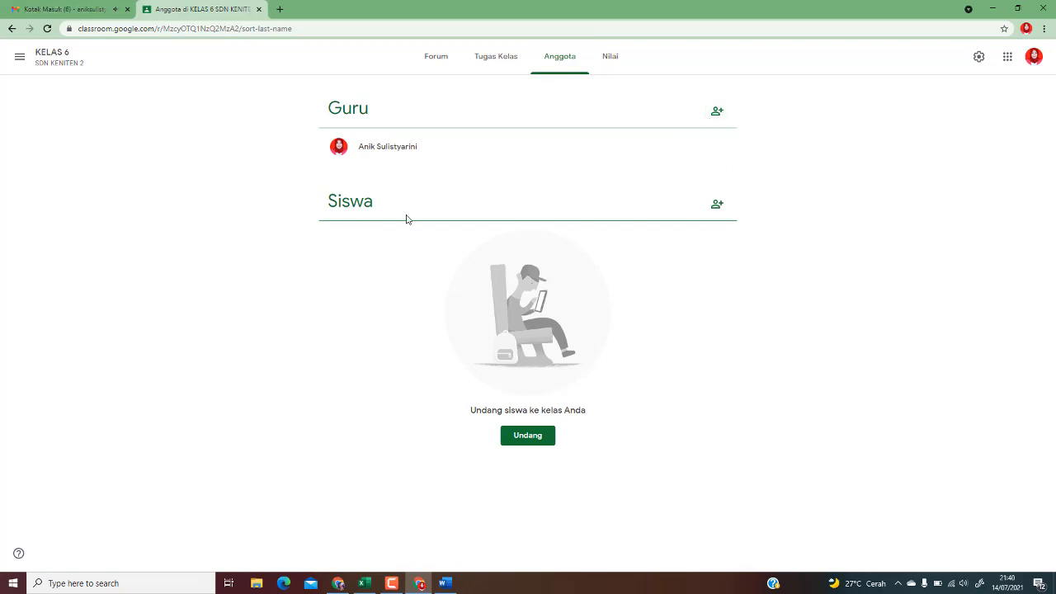
Open the student invitation form, switch to Excel and copy the selected student's e-mail address from the data_akun_pd workbook
{"action": "left_click", "coordinate": [720, 212]}
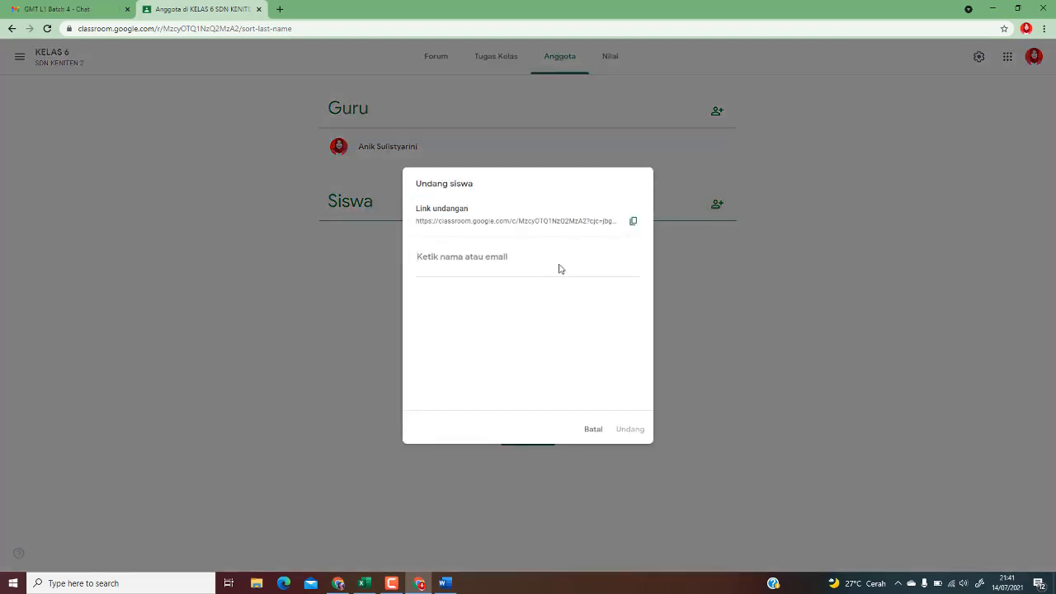
{"action": "left_click", "coordinate": [367, 584]}
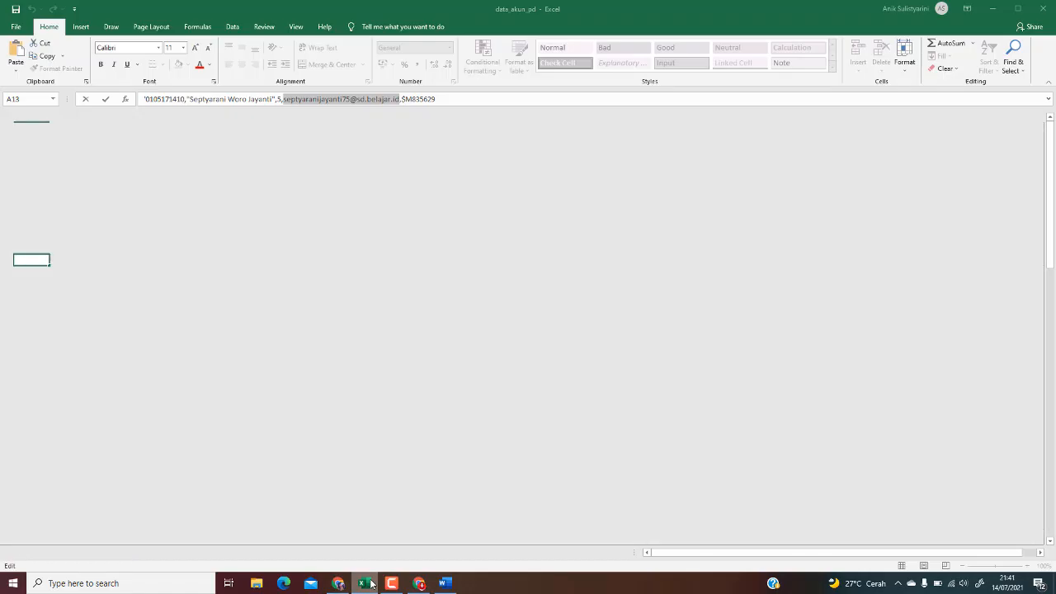
{"action": "right_click", "coordinate": [337, 99]}
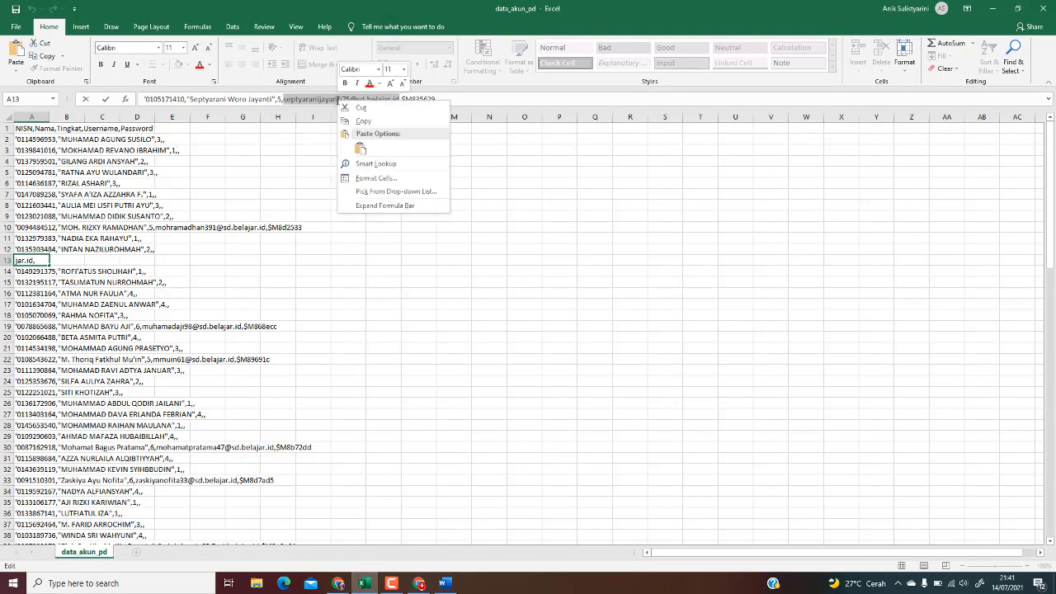
{"action": "left_click", "coordinate": [363, 121]}
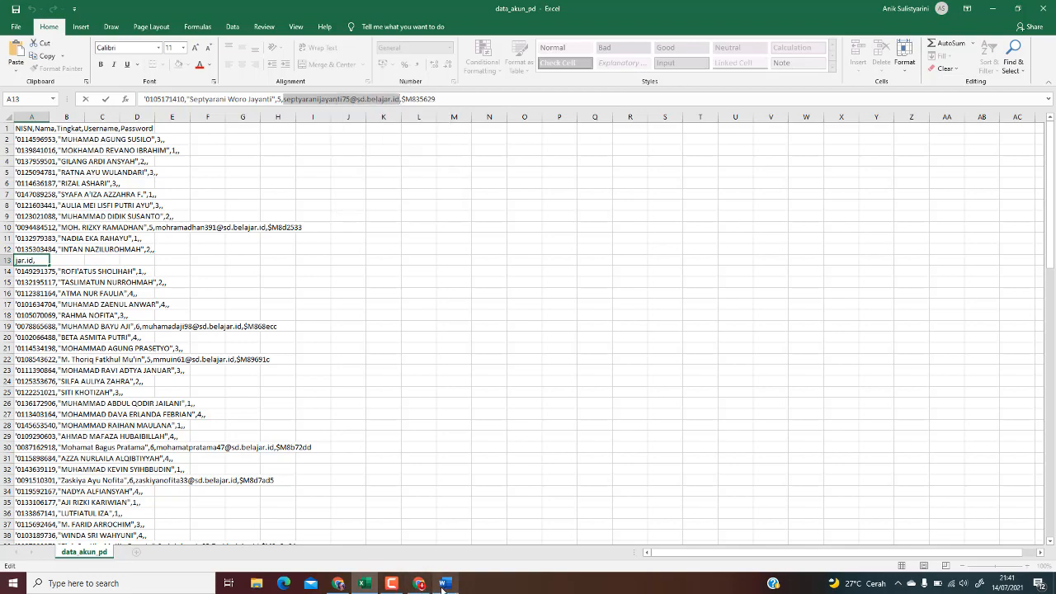
Return to Chrome and invite the student to KELAS 6 using the copied e-mail address
{"action": "left_click", "coordinate": [420, 583]}
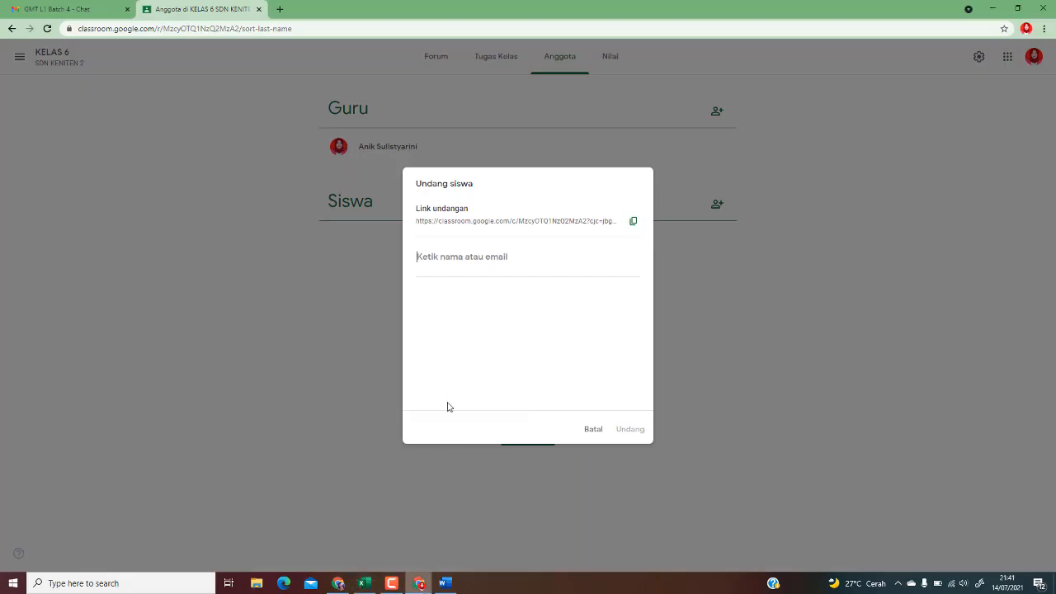
{"action": "right_click", "coordinate": [456, 257]}
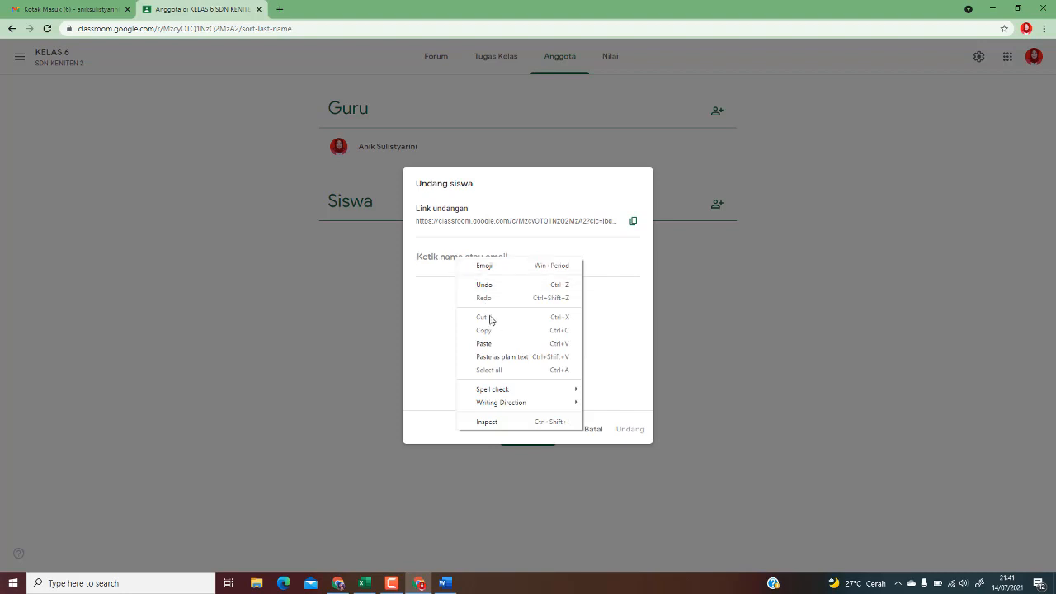
{"action": "left_click", "coordinate": [499, 345]}
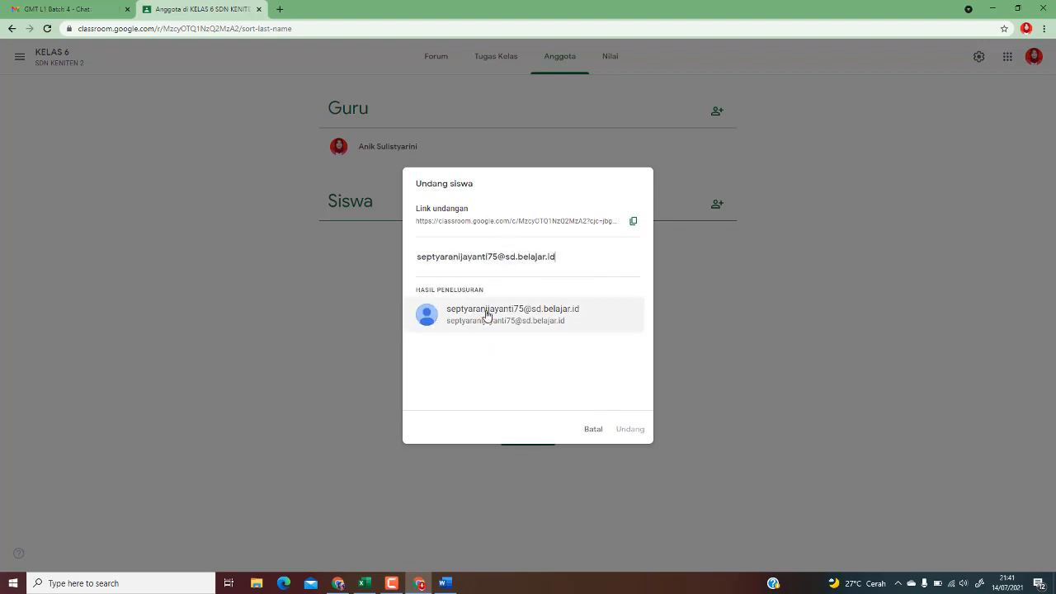
{"action": "left_click", "coordinate": [496, 321]}
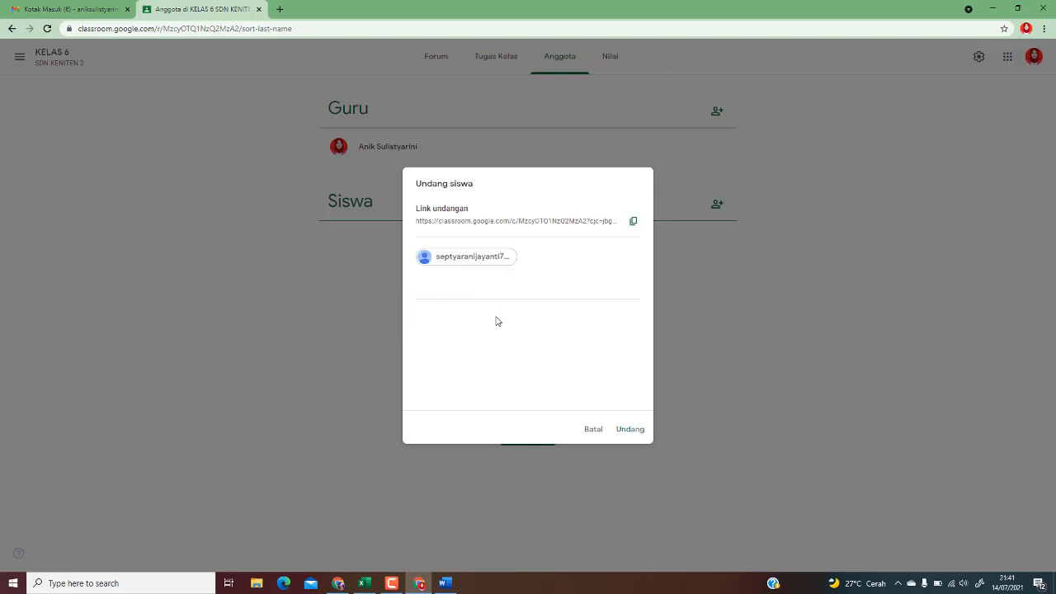
{"action": "left_click", "coordinate": [632, 430]}
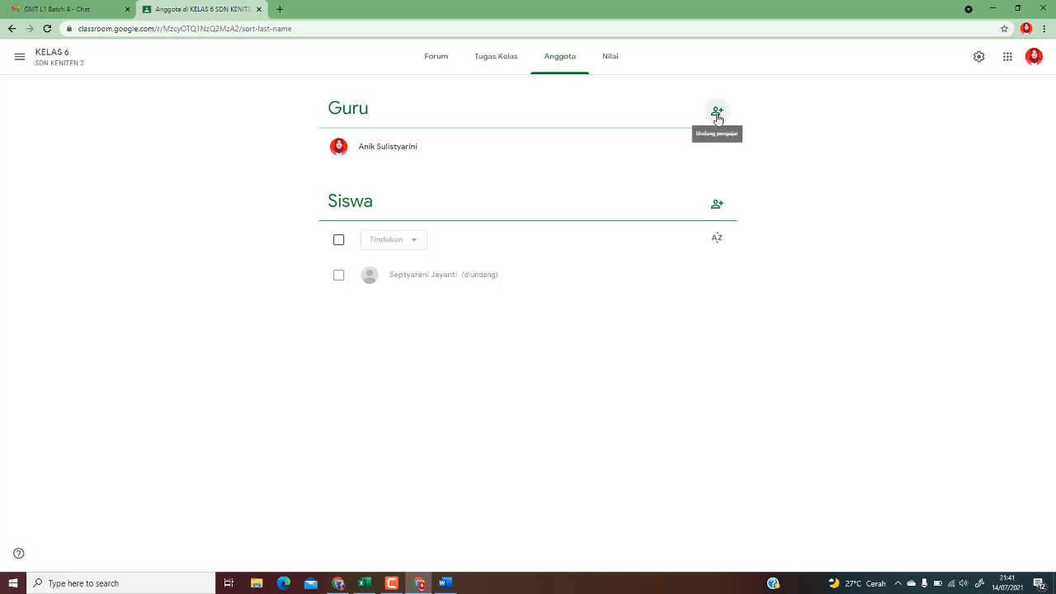
View the teacher invitation form for KELAS 6 and close it without inviting anyone
{"action": "left_click", "coordinate": [718, 115]}
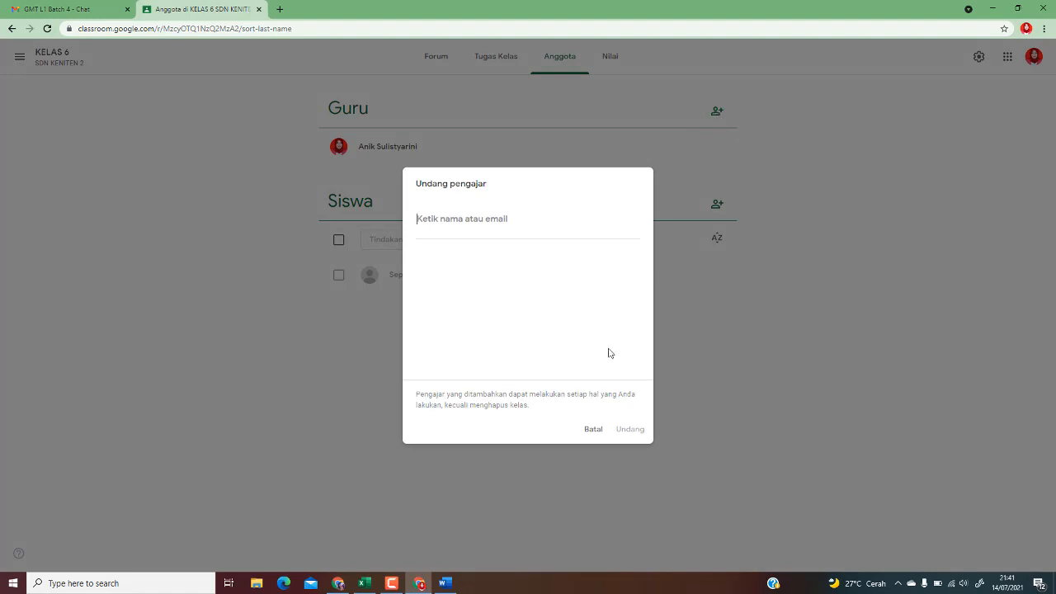
{"action": "left_click", "coordinate": [594, 429]}
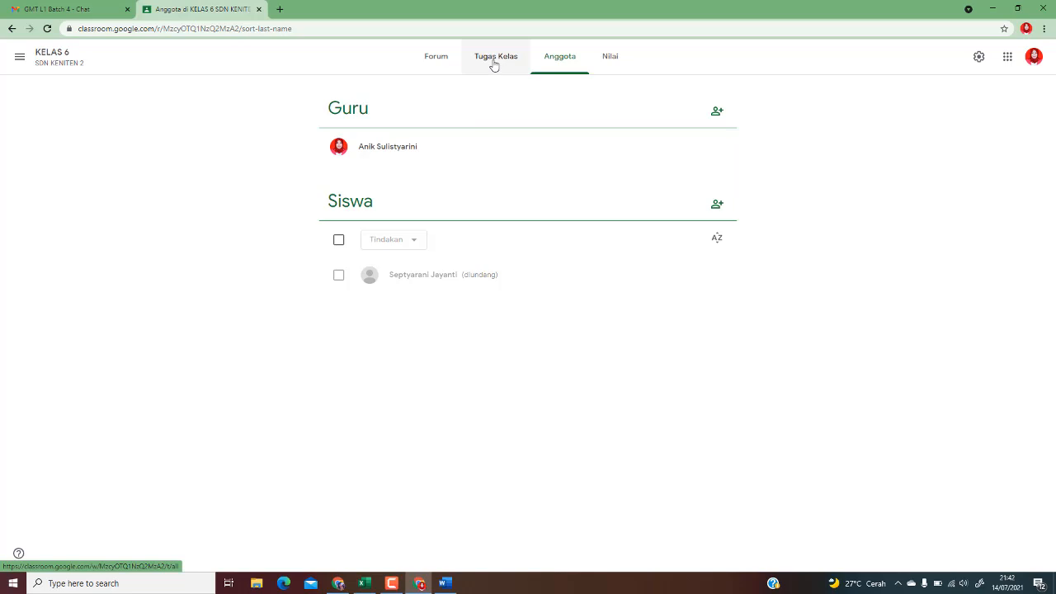
Start a new Tugas assignment from the Tugas Kelas page and dismiss the tip about adding or creating materials
{"action": "left_click", "coordinate": [495, 58]}
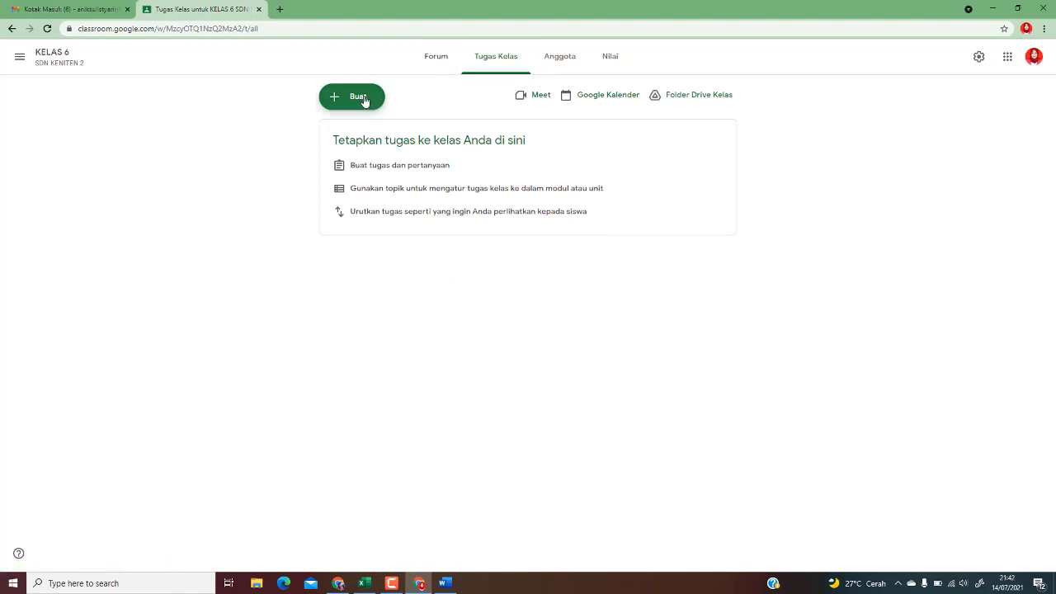
{"action": "left_click", "coordinate": [365, 100]}
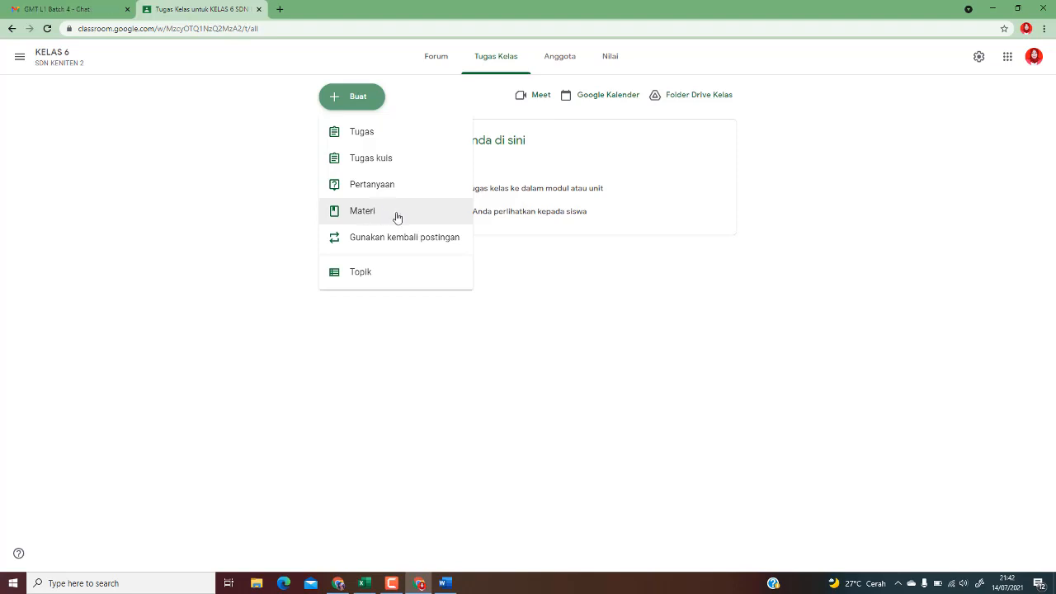
{"action": "left_click", "coordinate": [360, 136]}
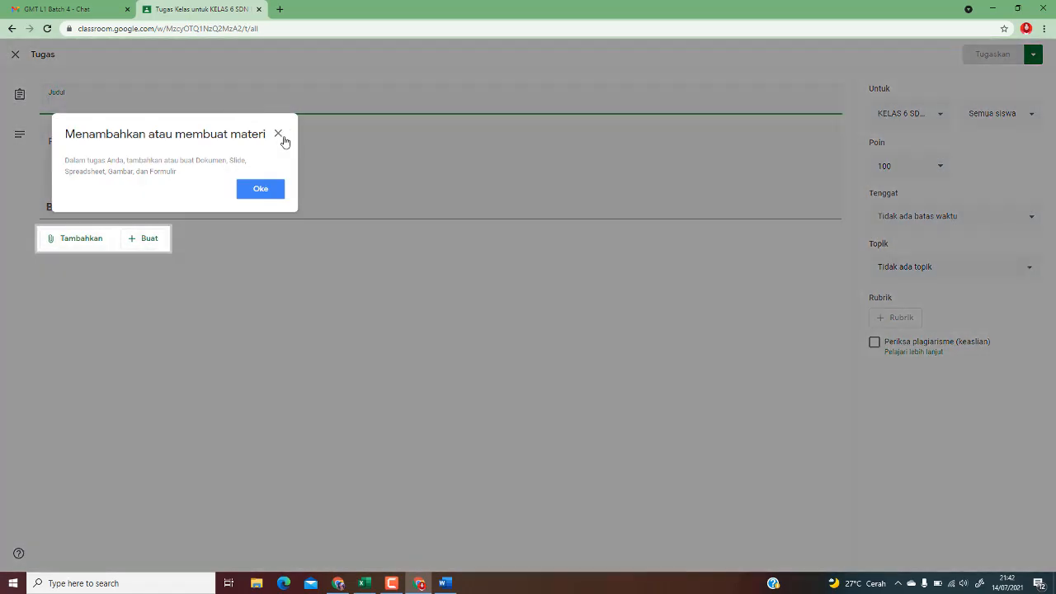
{"action": "left_click", "coordinate": [280, 136]}
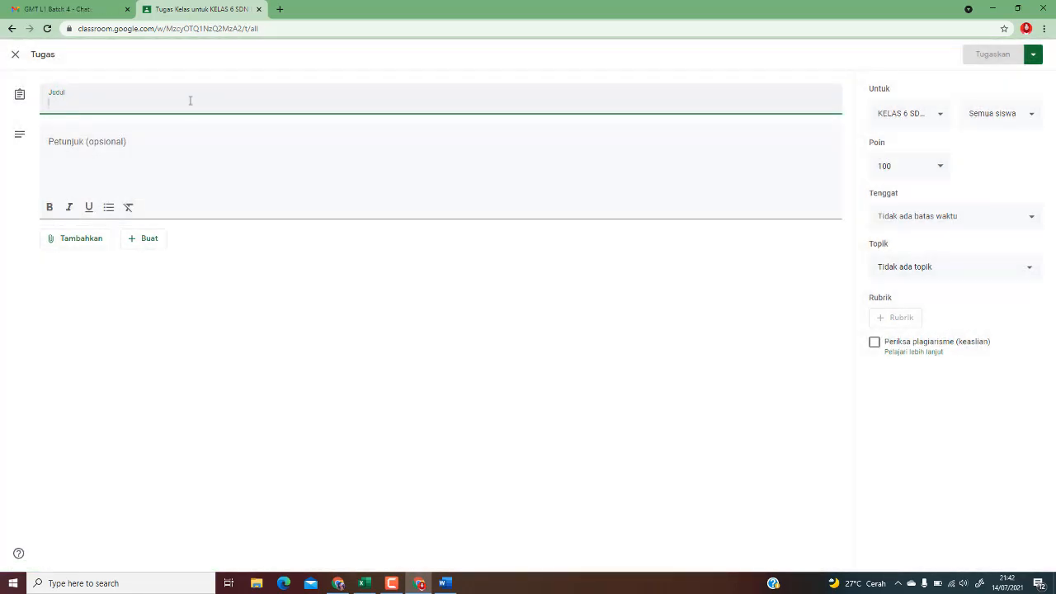
Title the assignment Tata Surya and enter the instructions "Jawablah dengan benar......"
{"action": "type", "text": "ta"}
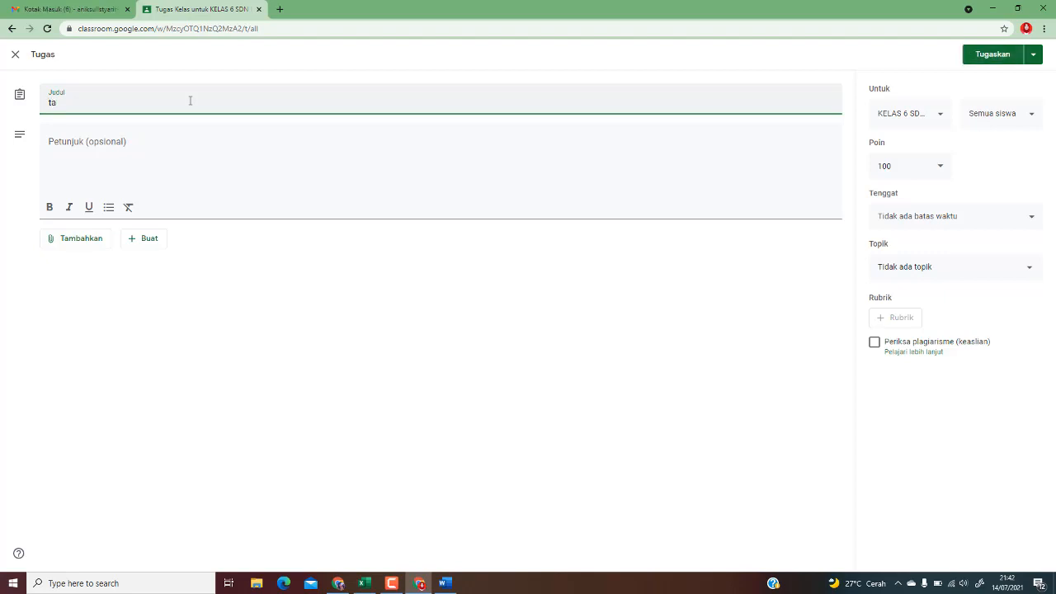
{"action": "key", "text": "BackSpace"}
{"action": "key", "text": "BackSpace"}
{"action": "type", "text": "Tata Surya"}
{"action": "left_click", "coordinate": [193, 150]}
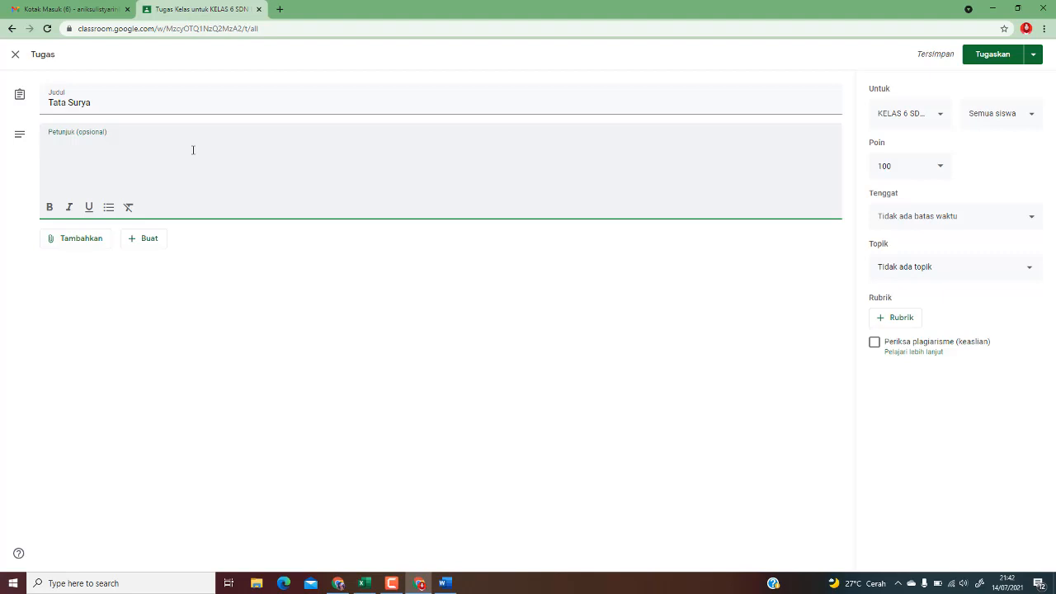
{"action": "type", "text": "Ja"}
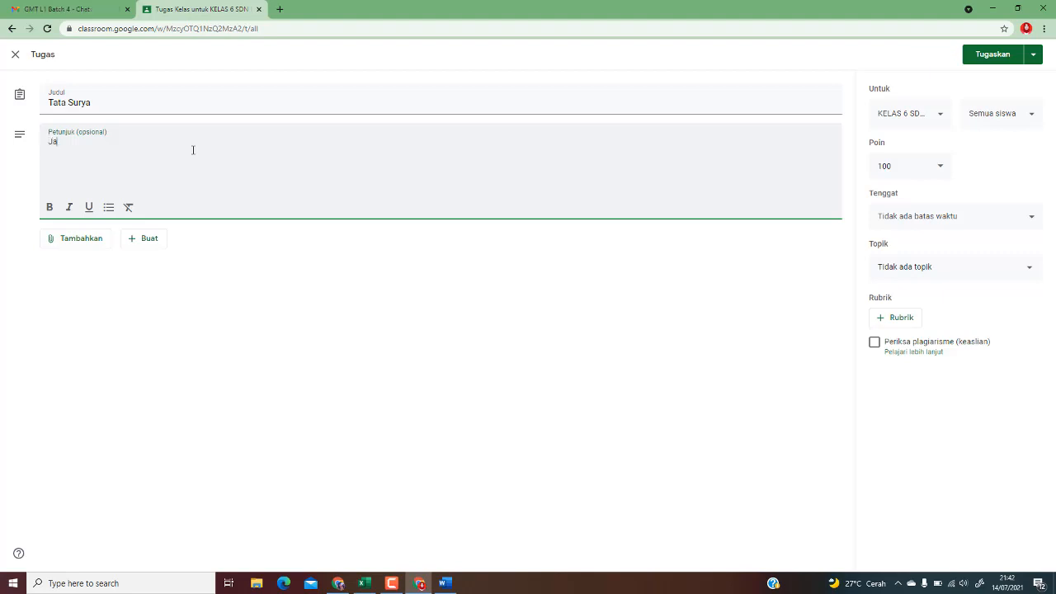
{"action": "type", "text": "wablah denga"}
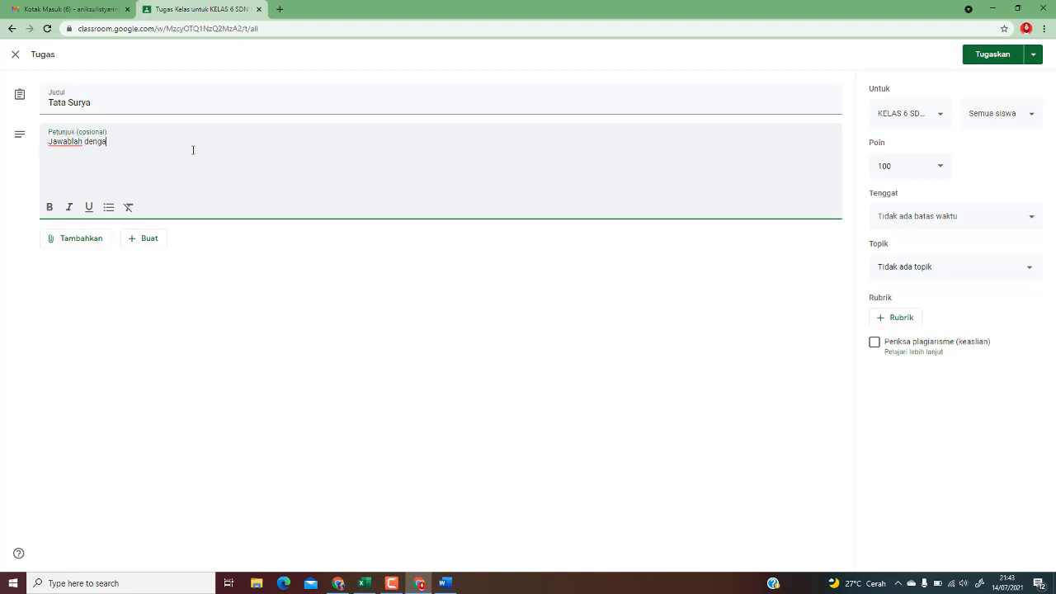
{"action": "type", "text": "n benar....."}
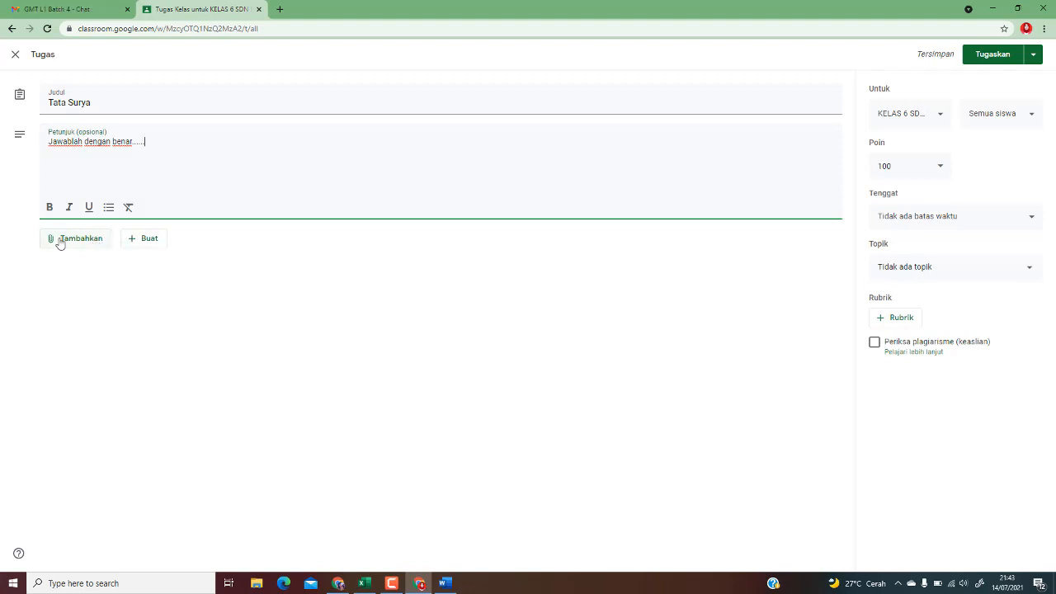
Browse the recent Google Drive files available to attach to the assignment and close the file picker without inserting any
{"action": "left_click", "coordinate": [78, 242]}
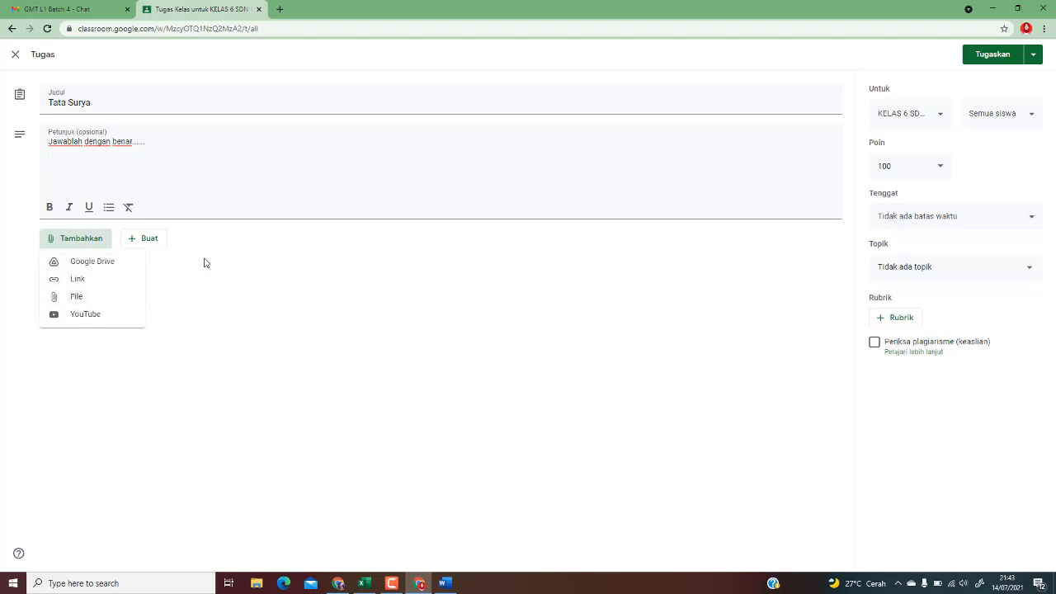
{"action": "left_click", "coordinate": [100, 262]}
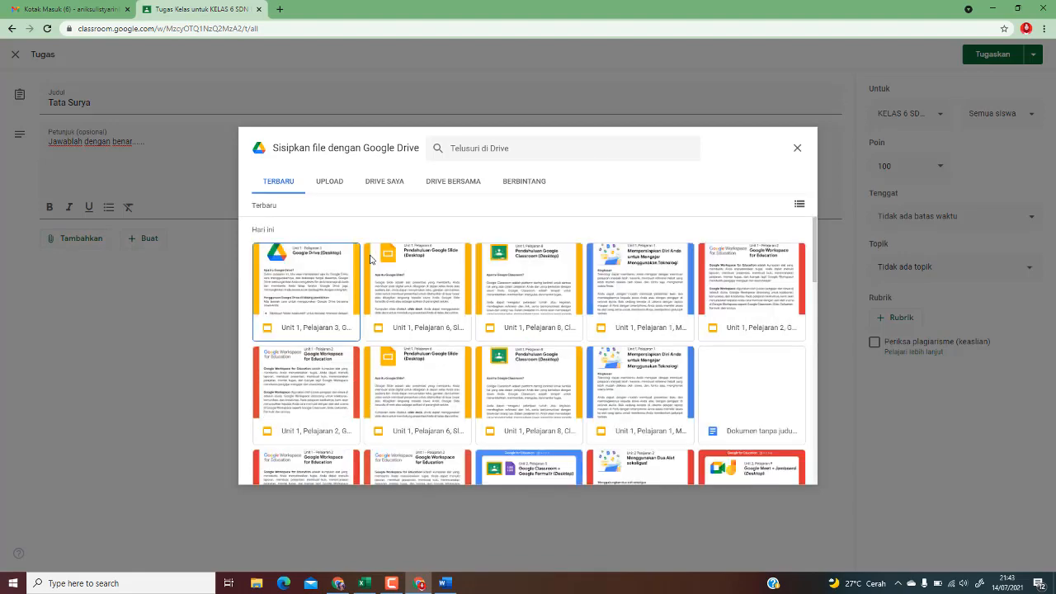
{"action": "scroll", "coordinate": [409, 287], "scroll_direction": "down", "scroll_amount": 10}
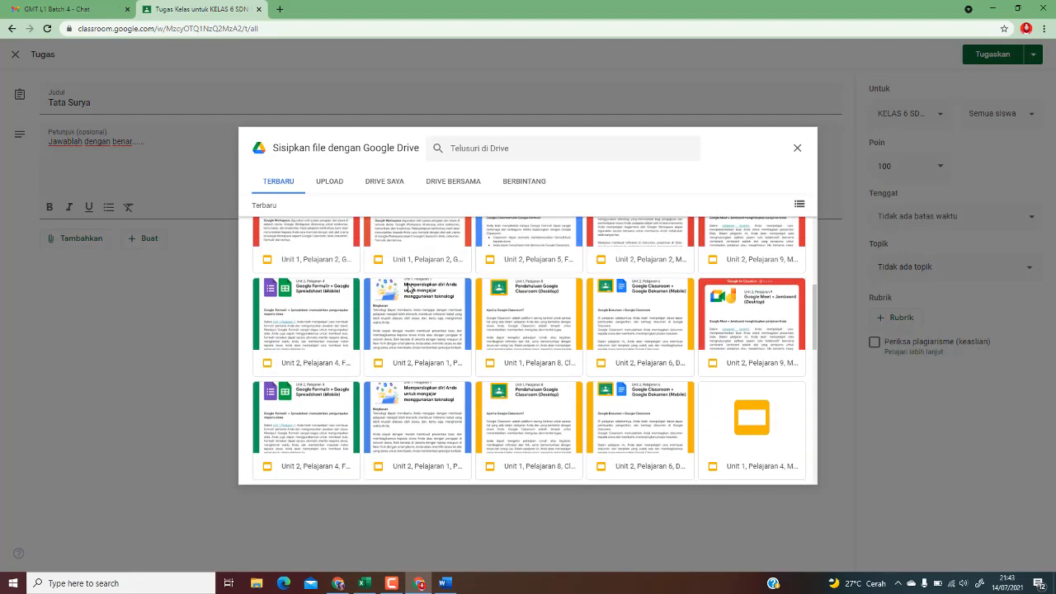
{"action": "scroll", "coordinate": [408, 287], "scroll_direction": "up", "scroll_amount": 10}
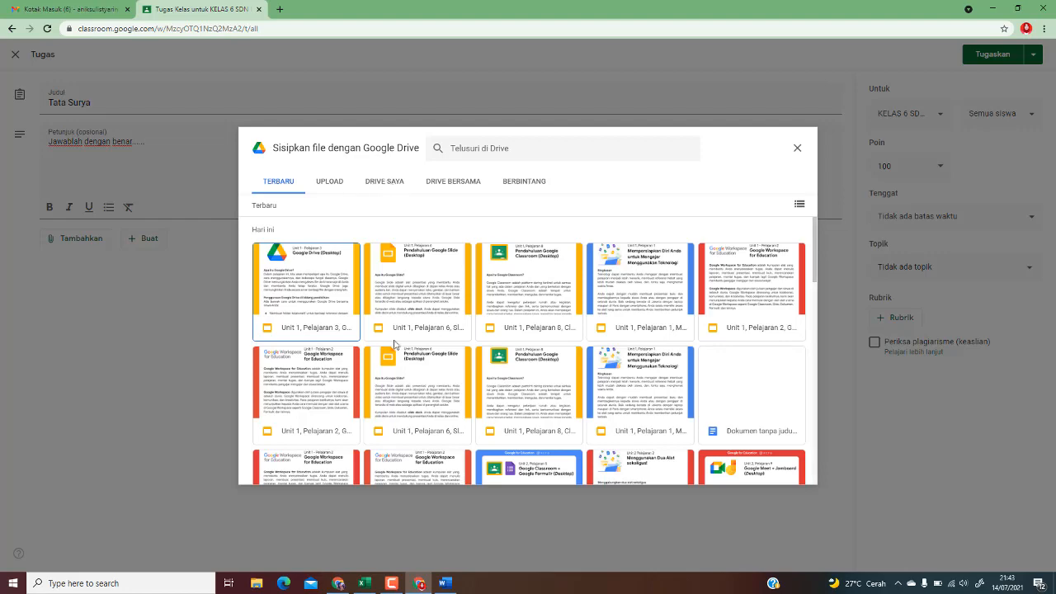
{"action": "scroll", "coordinate": [397, 345], "scroll_direction": "down", "scroll_amount": 3}
{"action": "scroll", "coordinate": [397, 345], "scroll_direction": "down", "scroll_amount": 3}
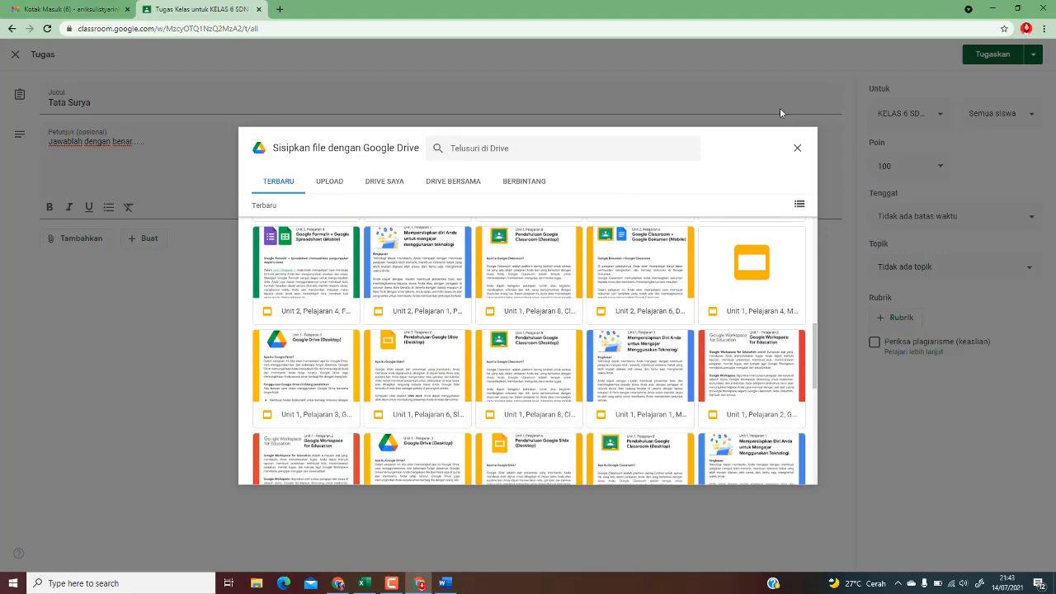
{"action": "left_click", "coordinate": [797, 151]}
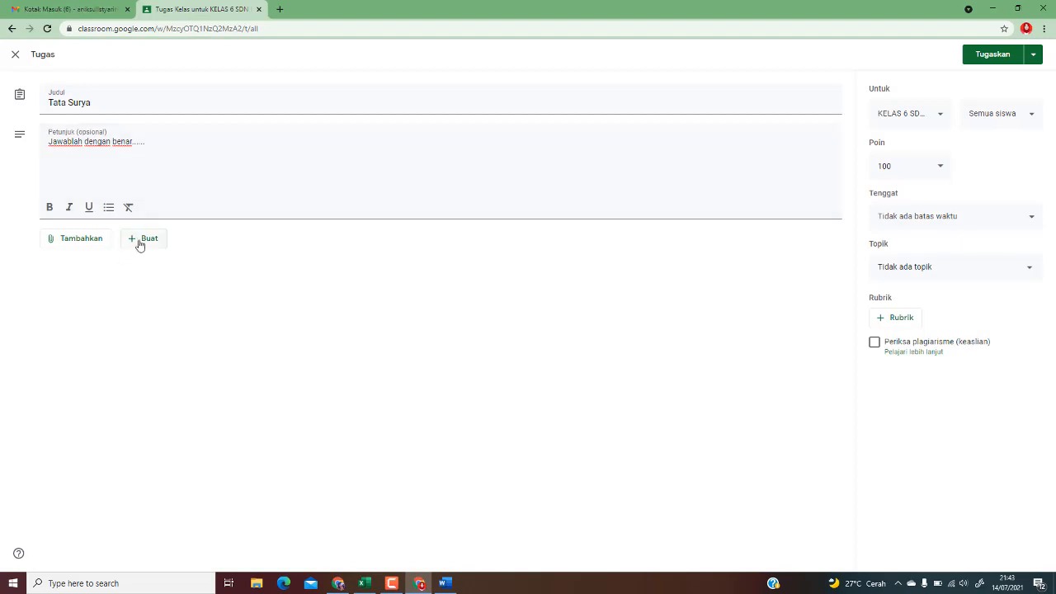
Create a new Google Formulir attachment for the Tata Surya assignment, return to Classroom and remove the form from the assignment
{"action": "left_click", "coordinate": [139, 245]}
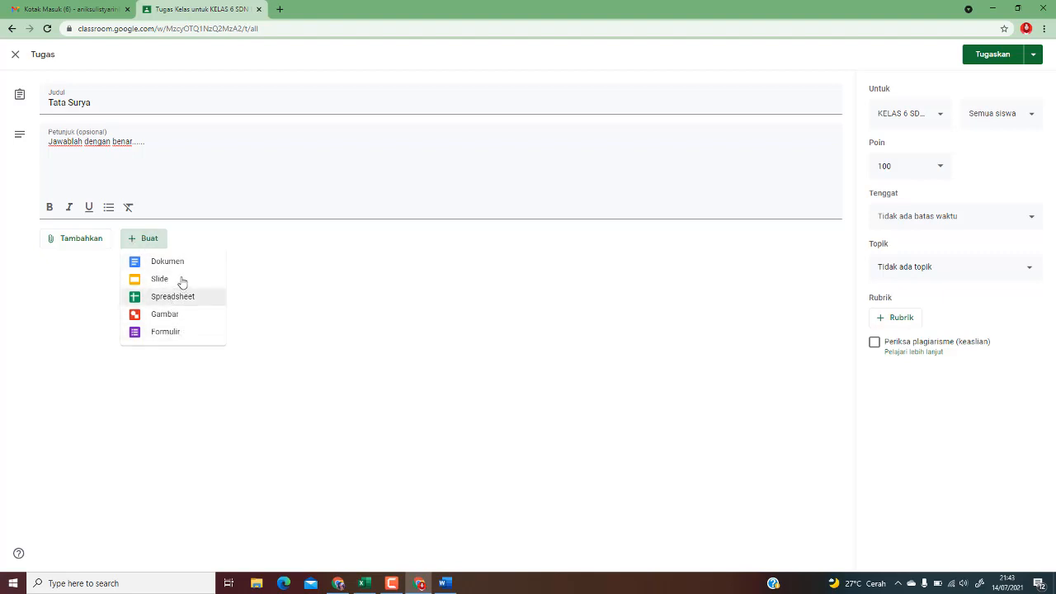
{"action": "left_click", "coordinate": [183, 333]}
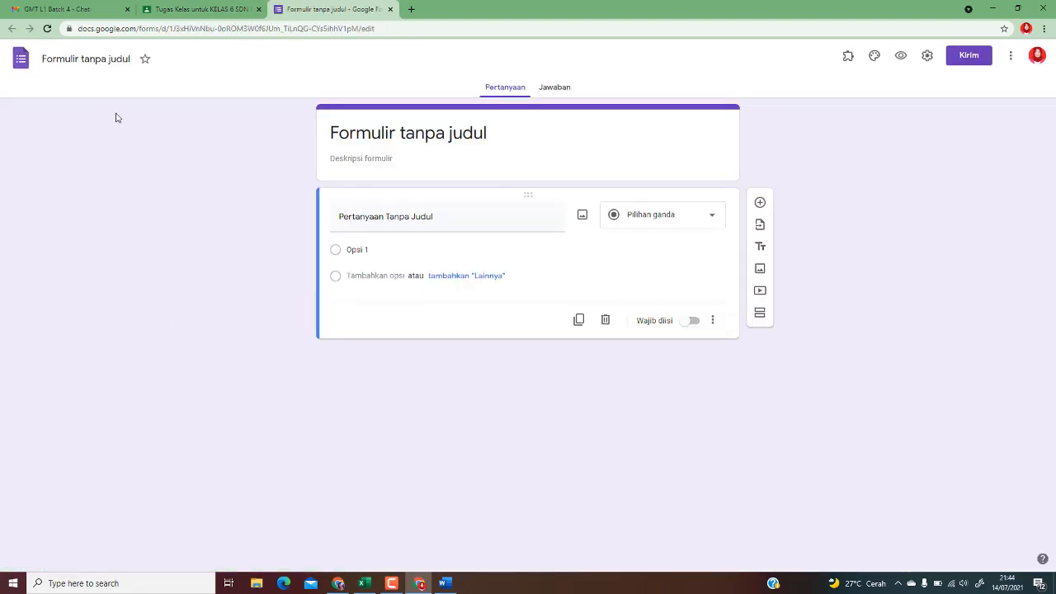
{"action": "left_click", "coordinate": [498, 135]}
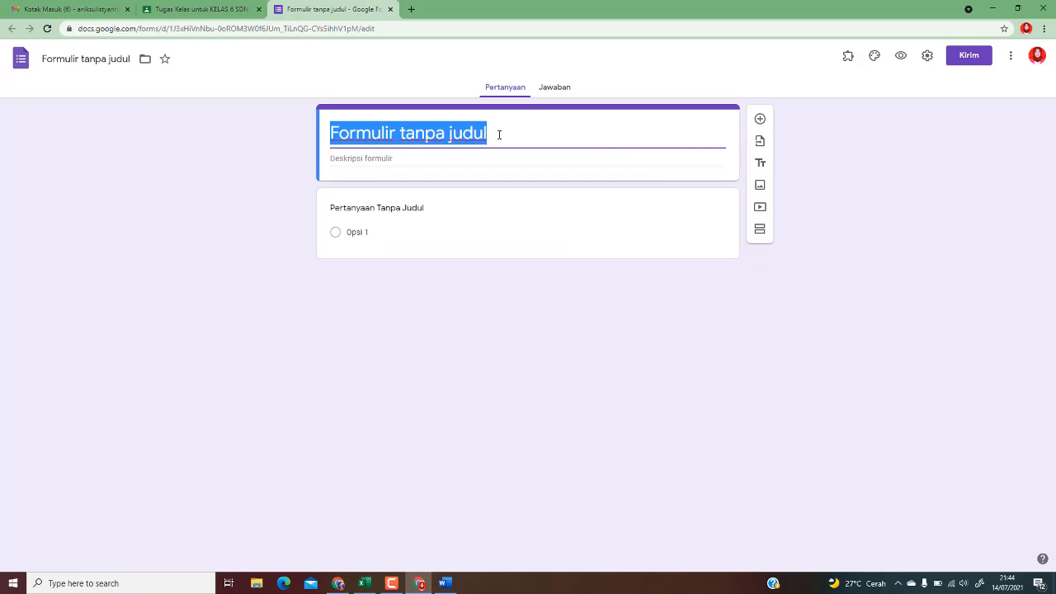
{"action": "left_click", "coordinate": [182, 10]}
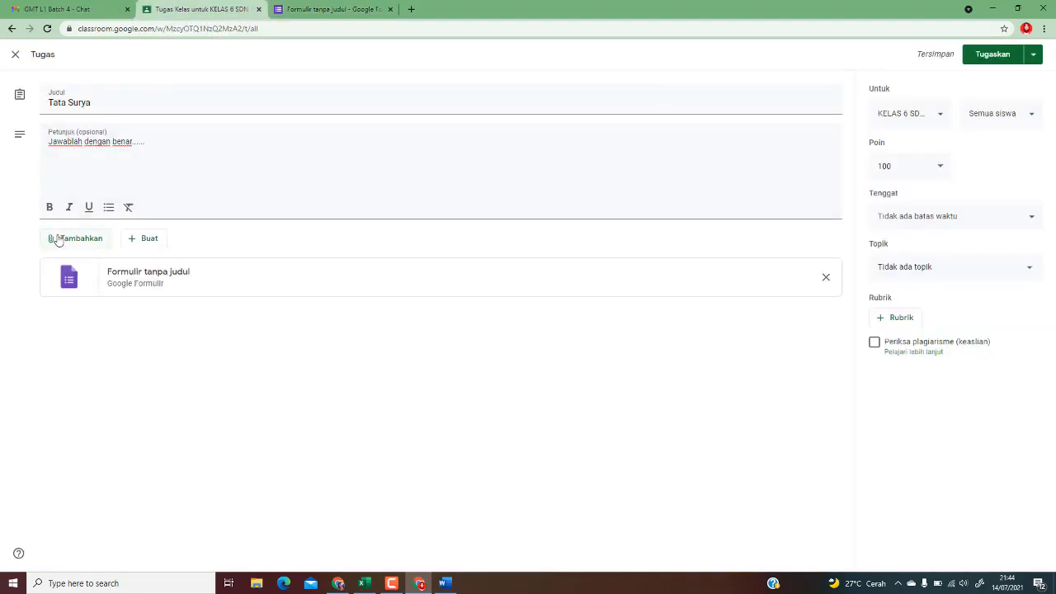
{"action": "left_click", "coordinate": [826, 278]}
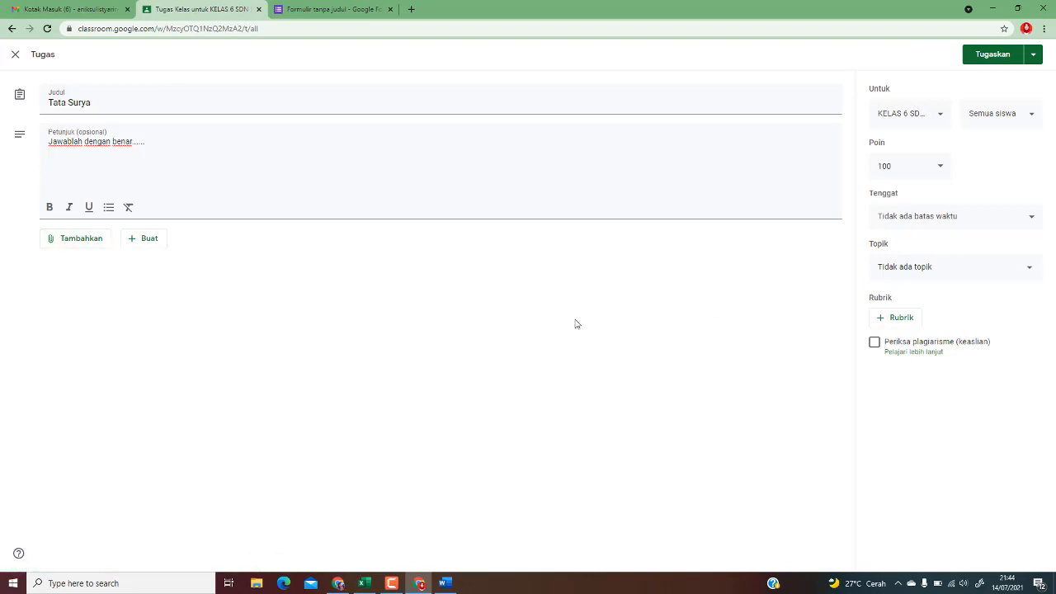
Search YouTube for "tata surya" and attach the video "Urutan Planet di Dalam Sistem Tata Surya - Jagad.ID" to the assignment
{"action": "left_click", "coordinate": [87, 243]}
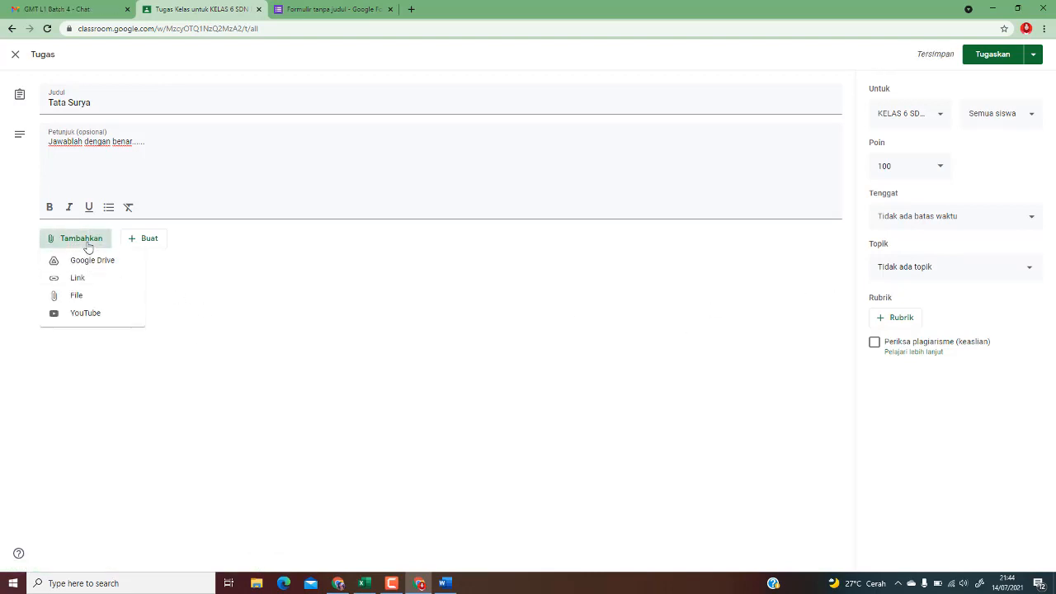
{"action": "left_click", "coordinate": [95, 315]}
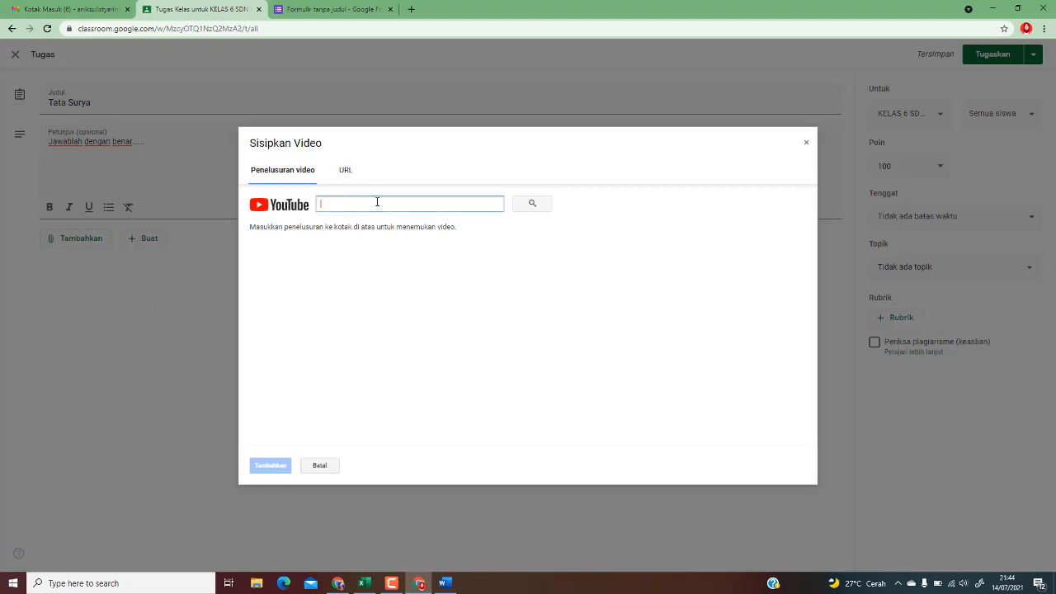
{"action": "type", "text": "te"}
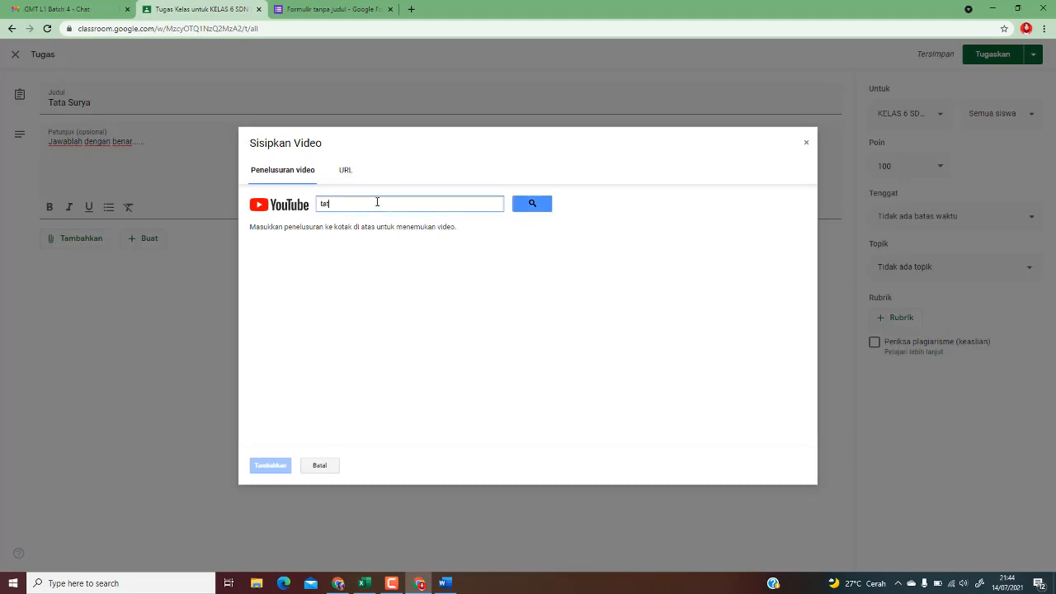
{"action": "type", "text": "ta surya"}
{"action": "left_click", "coordinate": [542, 204]}
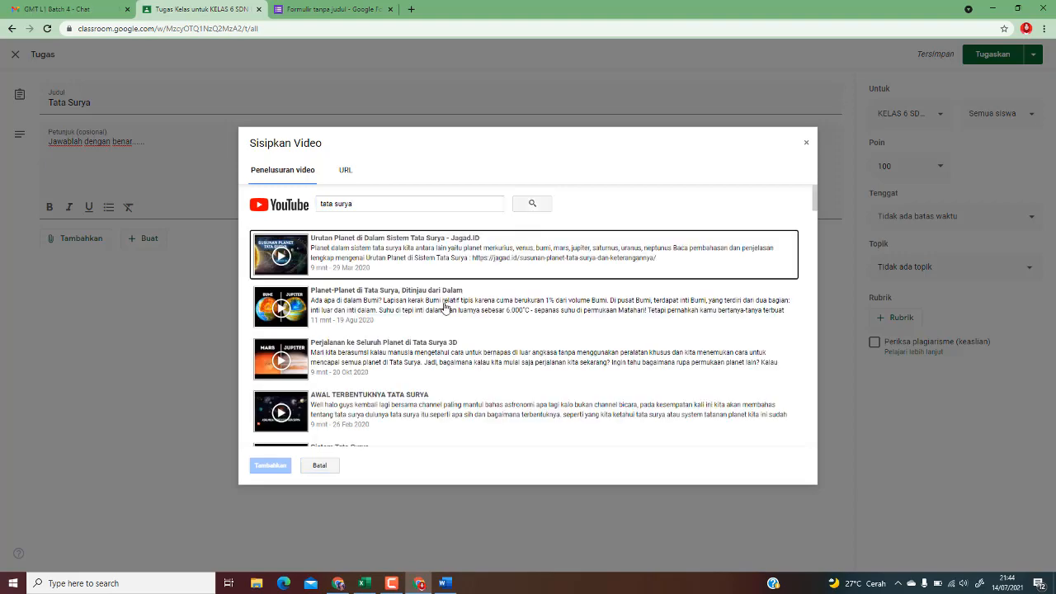
{"action": "scroll", "coordinate": [444, 308], "scroll_direction": "down", "scroll_amount": 3}
{"action": "scroll", "coordinate": [444, 308], "scroll_direction": "up", "scroll_amount": 3}
{"action": "left_click", "coordinate": [374, 261]}
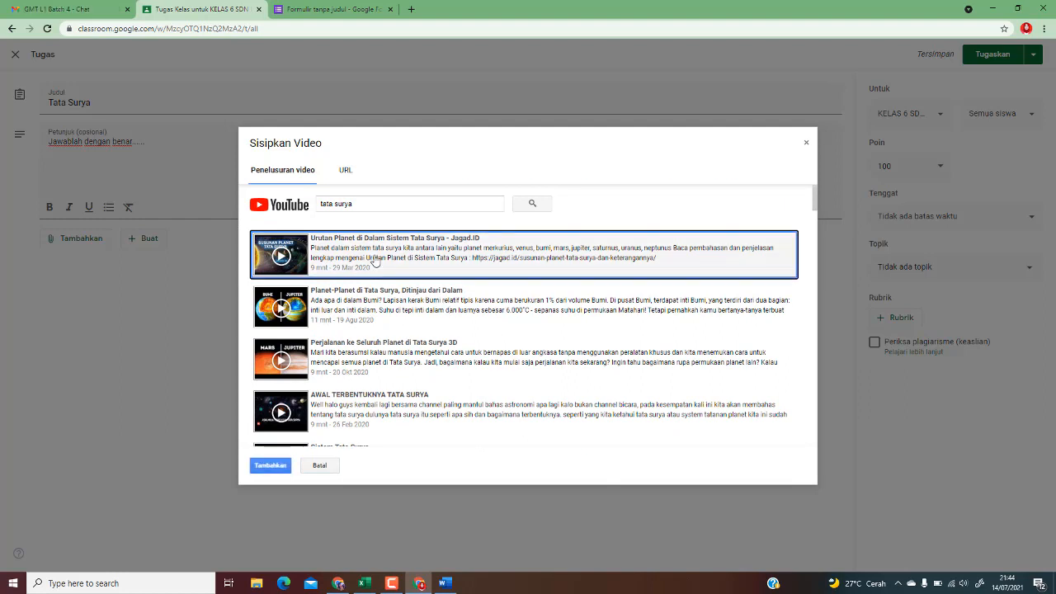
{"action": "left_click", "coordinate": [282, 468]}
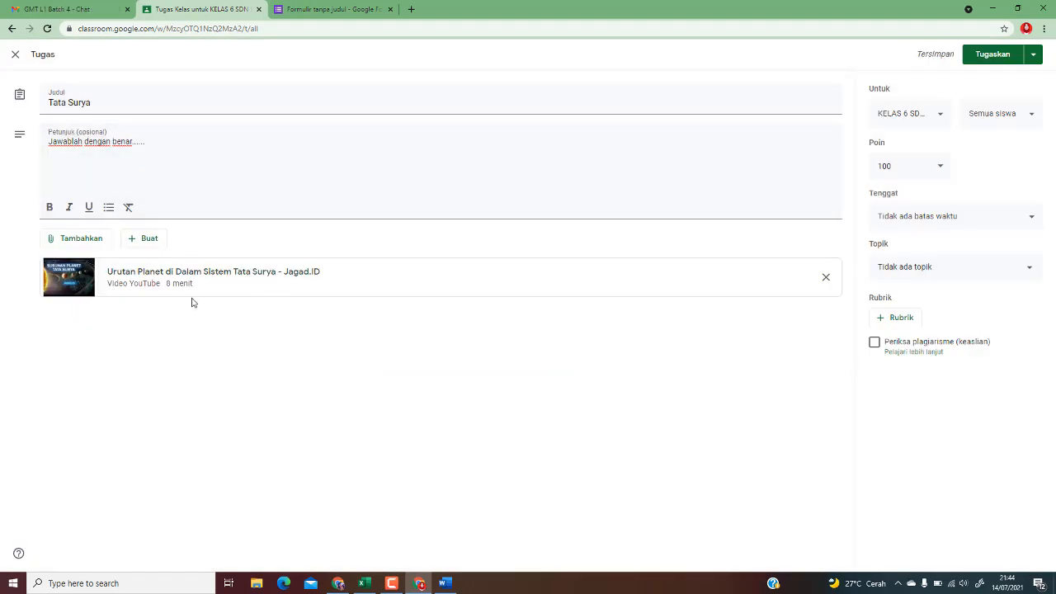
Examine the URL option for inserting a YouTube video and close the dialog without adding another video
{"action": "left_click", "coordinate": [74, 241]}
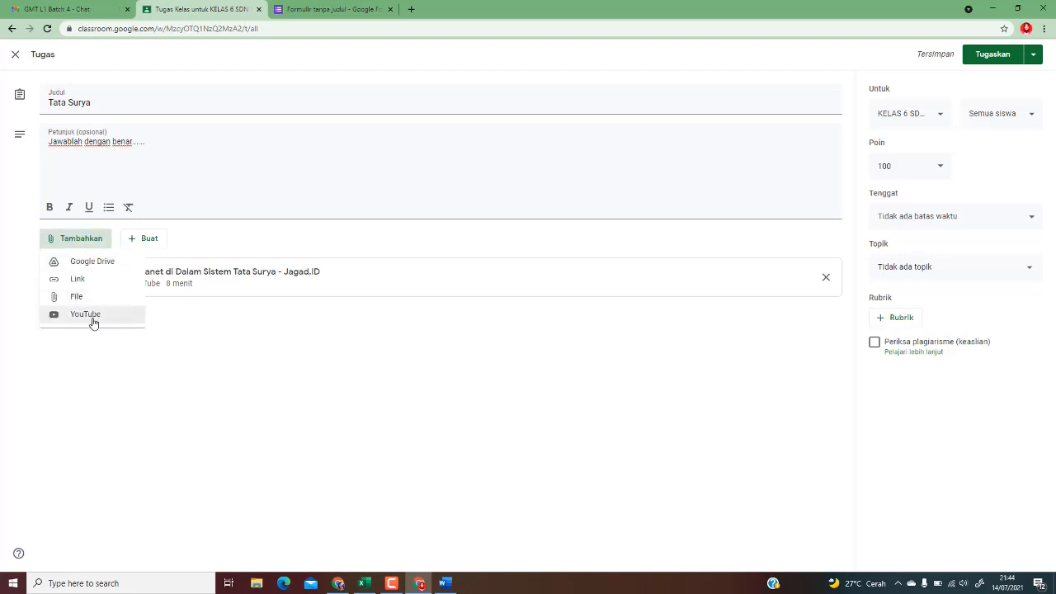
{"action": "left_click", "coordinate": [85, 314]}
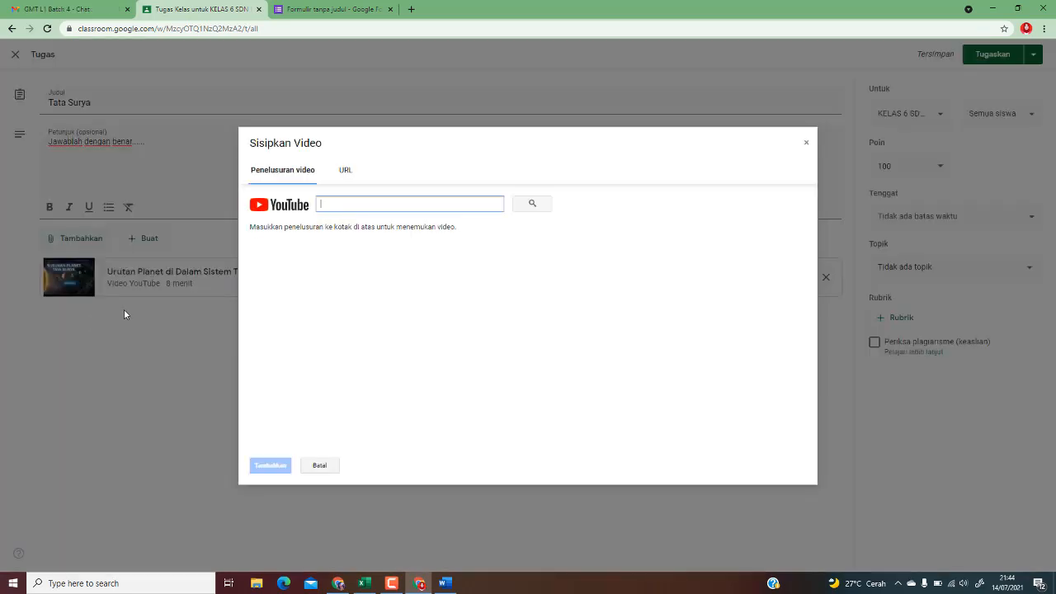
{"action": "left_click", "coordinate": [345, 173]}
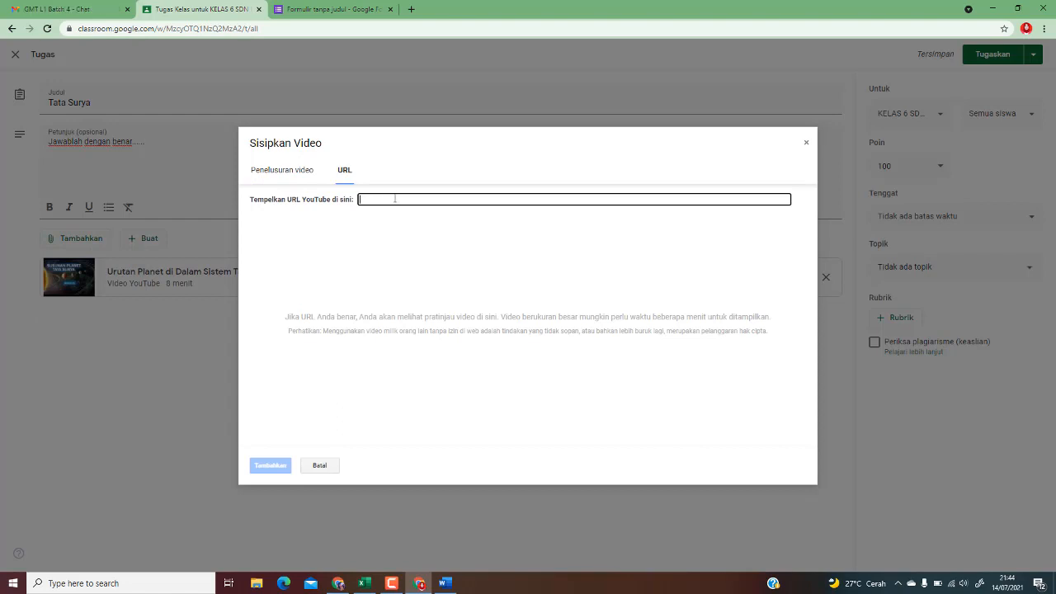
{"action": "left_click", "coordinate": [283, 172]}
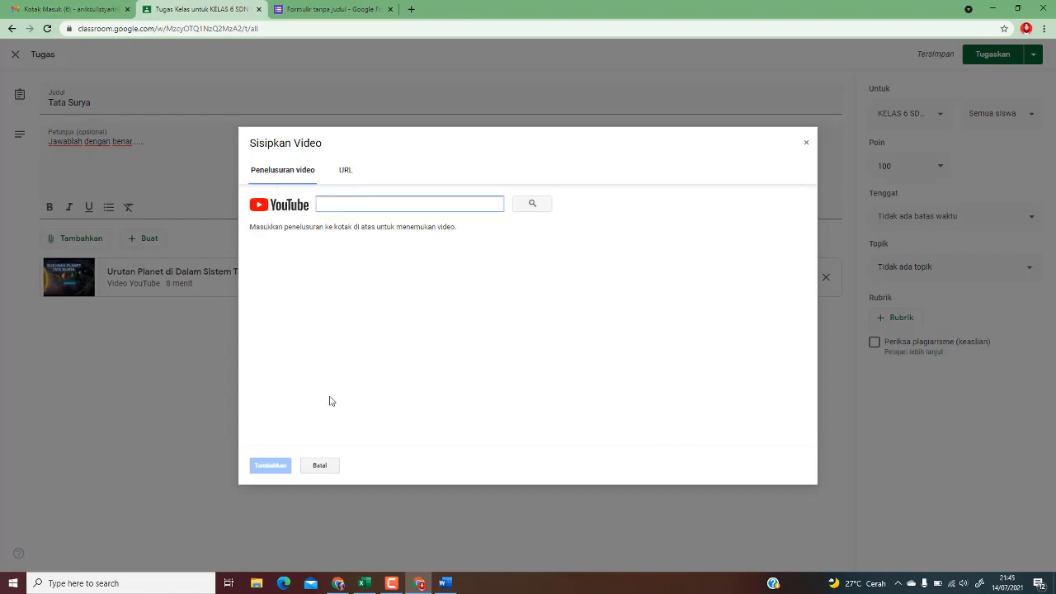
{"action": "left_click", "coordinate": [806, 141]}
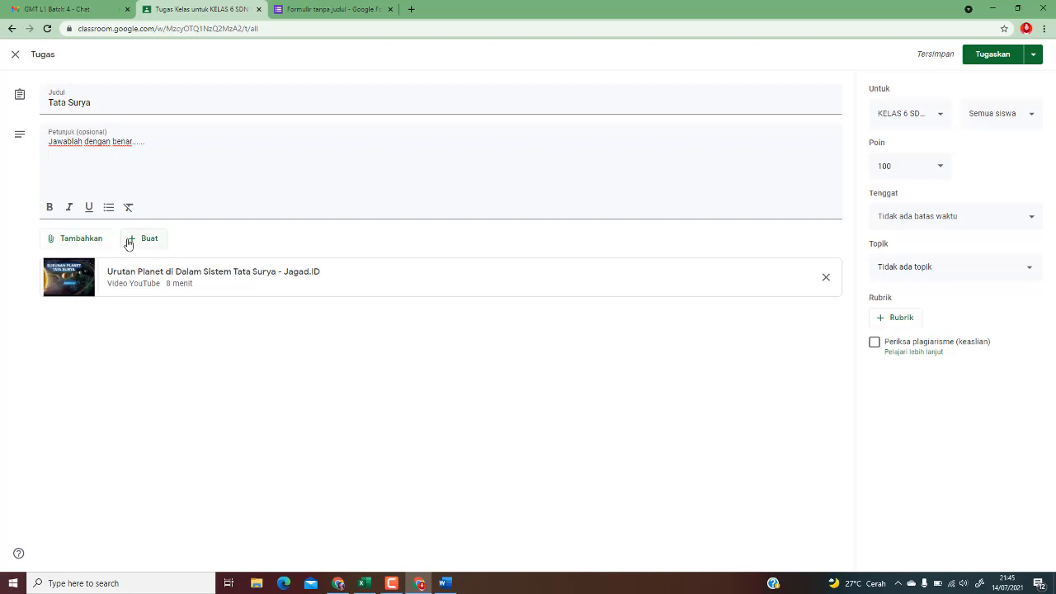
Examine the lists of classes and students the assignment can be given to, leaving the selection as is
{"action": "left_click", "coordinate": [939, 116]}
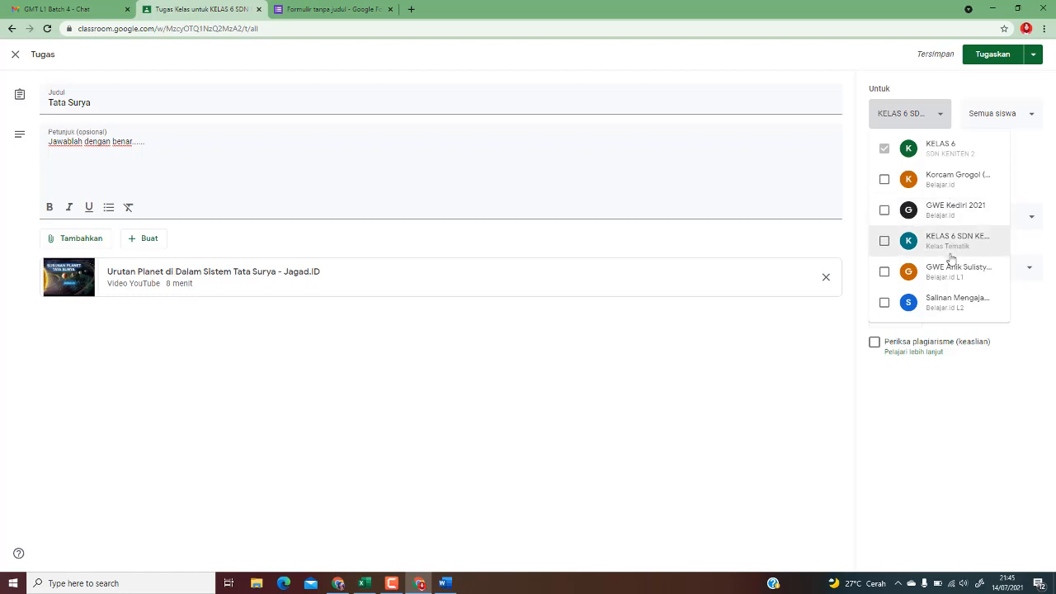
{"action": "left_click", "coordinate": [940, 120]}
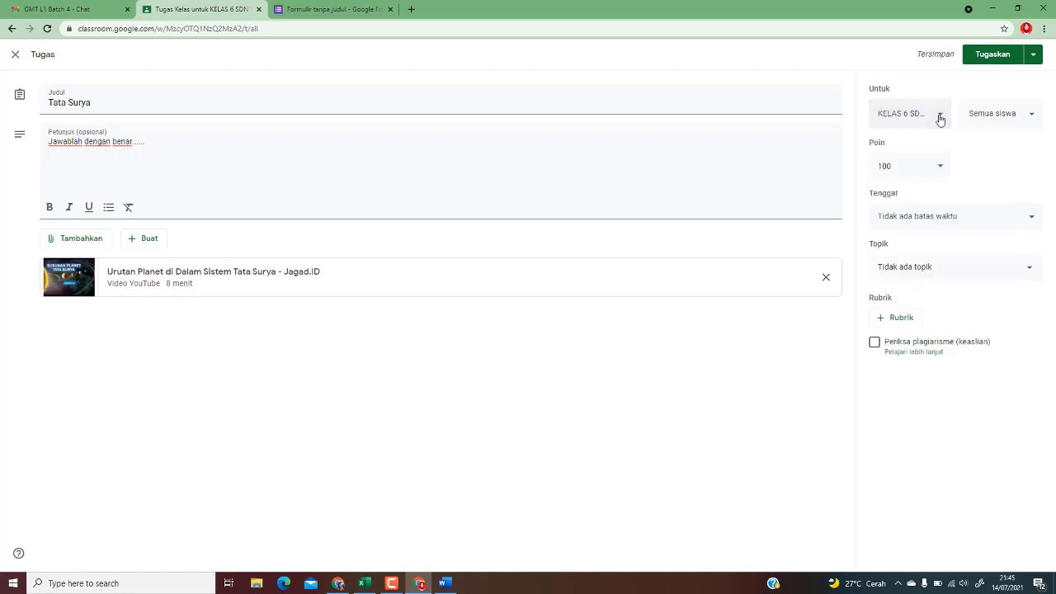
{"action": "left_click", "coordinate": [1032, 116]}
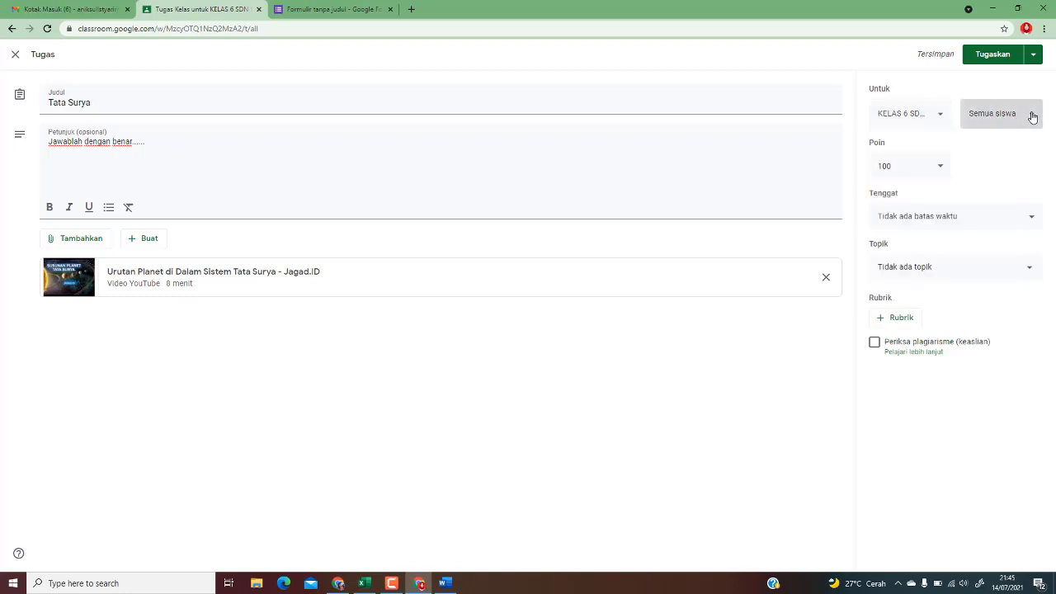
{"action": "left_click", "coordinate": [1032, 116]}
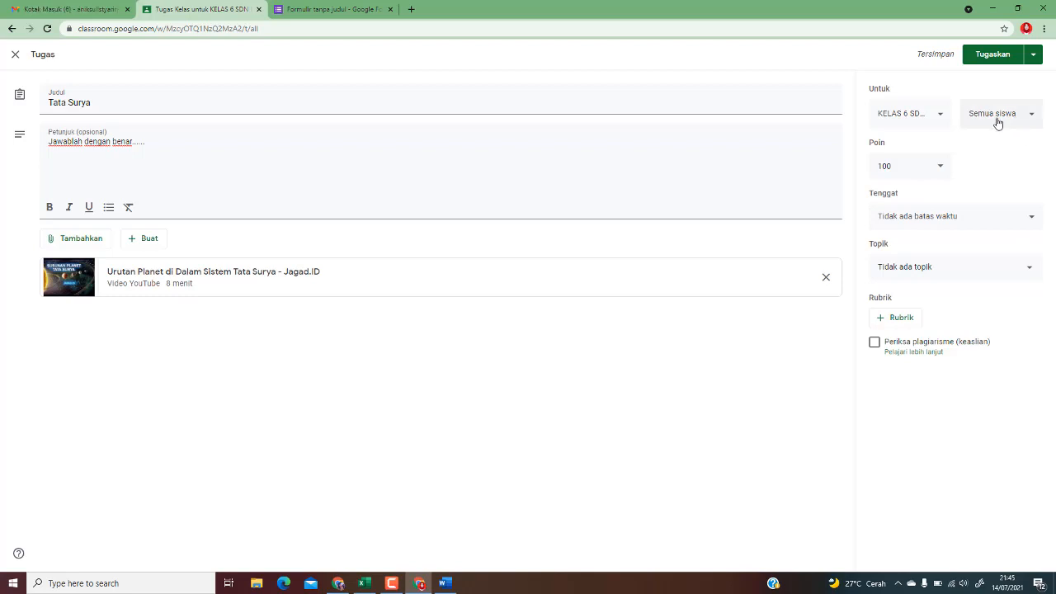
Look at the ungraded option for the assignment's points and enter 100 as the point value
{"action": "left_click", "coordinate": [941, 171]}
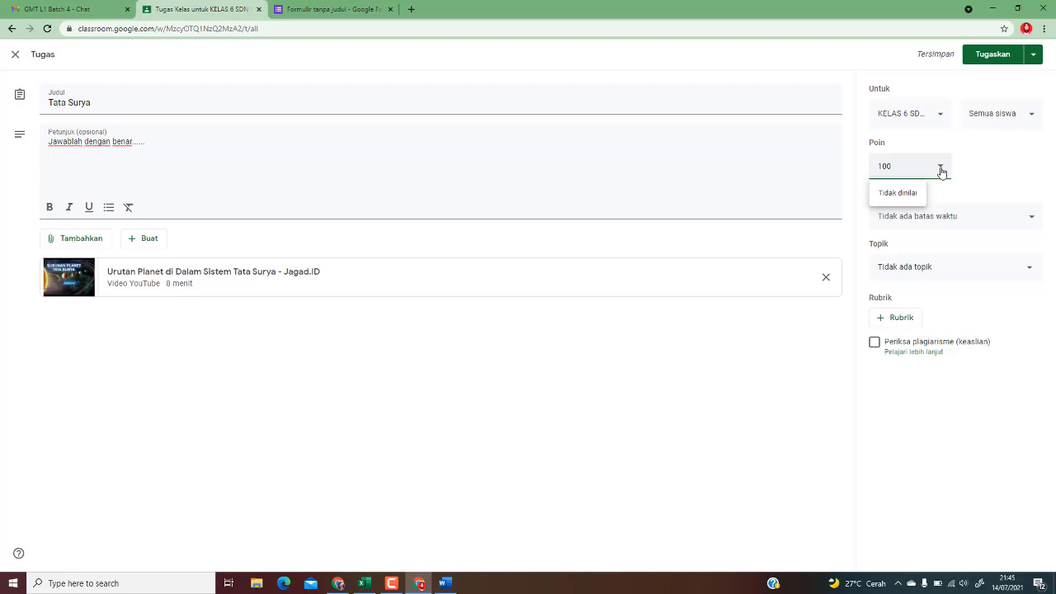
{"action": "left_click", "coordinate": [1021, 155]}
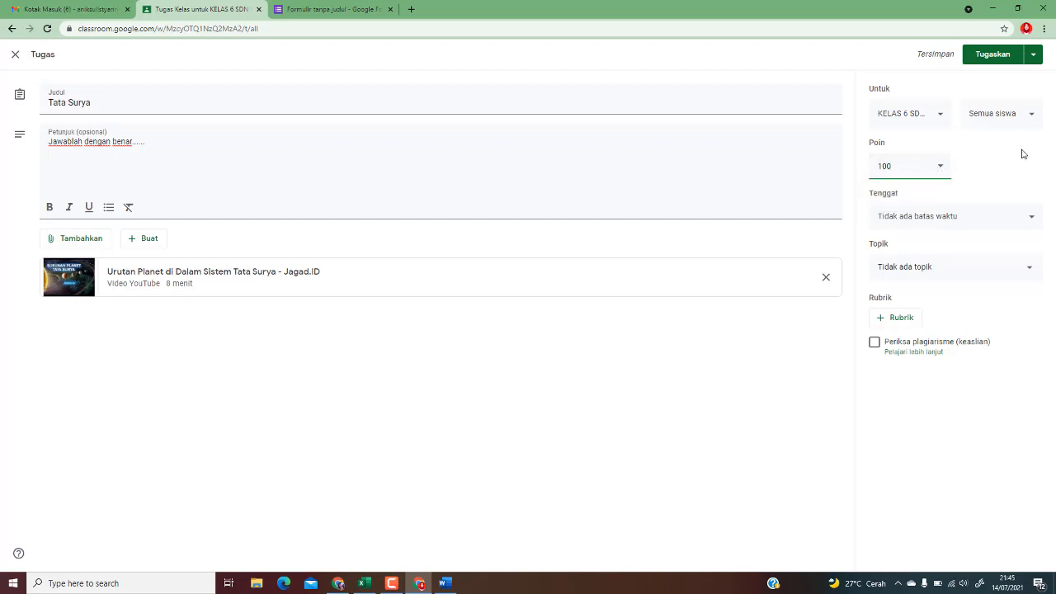
{"action": "left_click", "coordinate": [905, 166]}
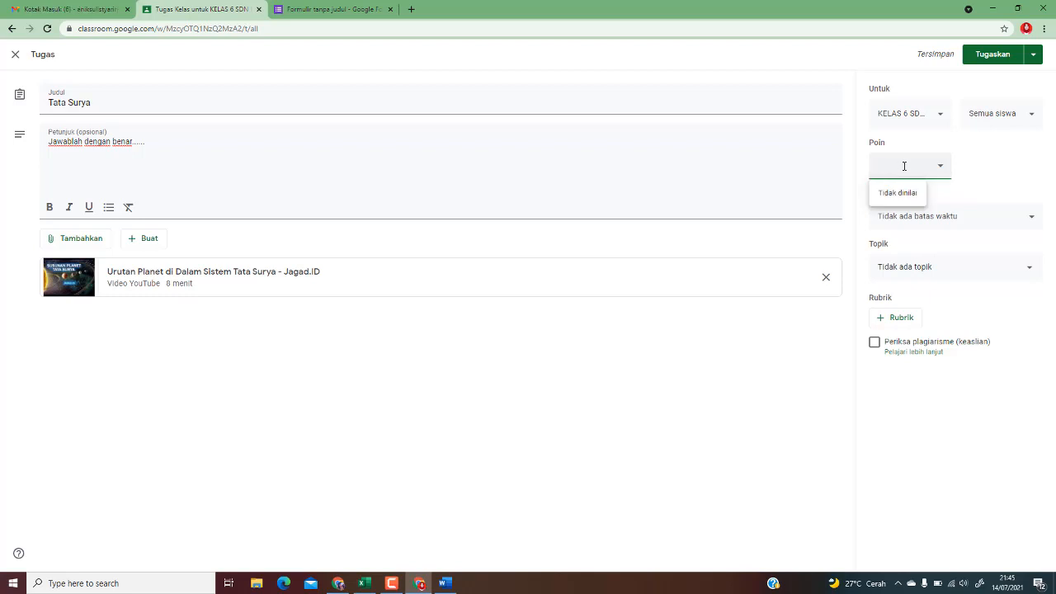
{"action": "type", "text": "100"}
{"action": "left_click", "coordinate": [1012, 168]}
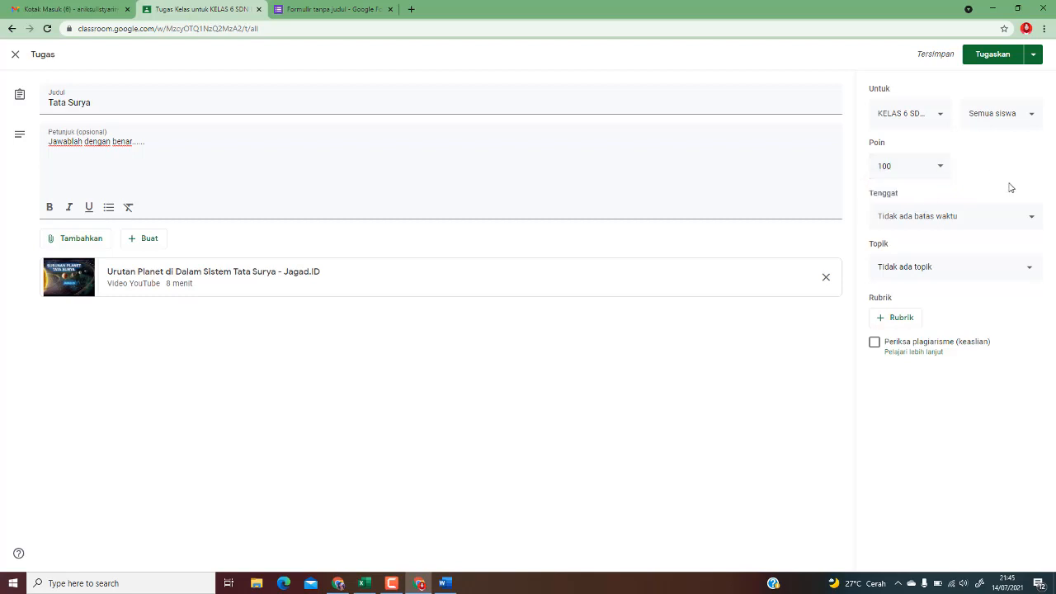
Set the assignment's due date to 17 Jul 2021 without a time
{"action": "left_click", "coordinate": [1025, 225]}
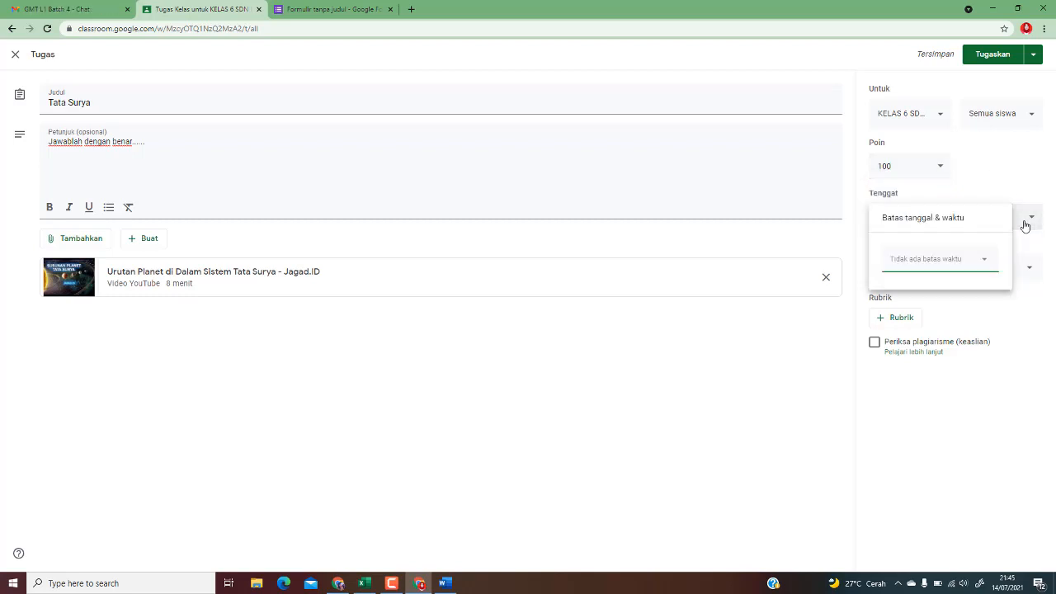
{"action": "left_click", "coordinate": [987, 263]}
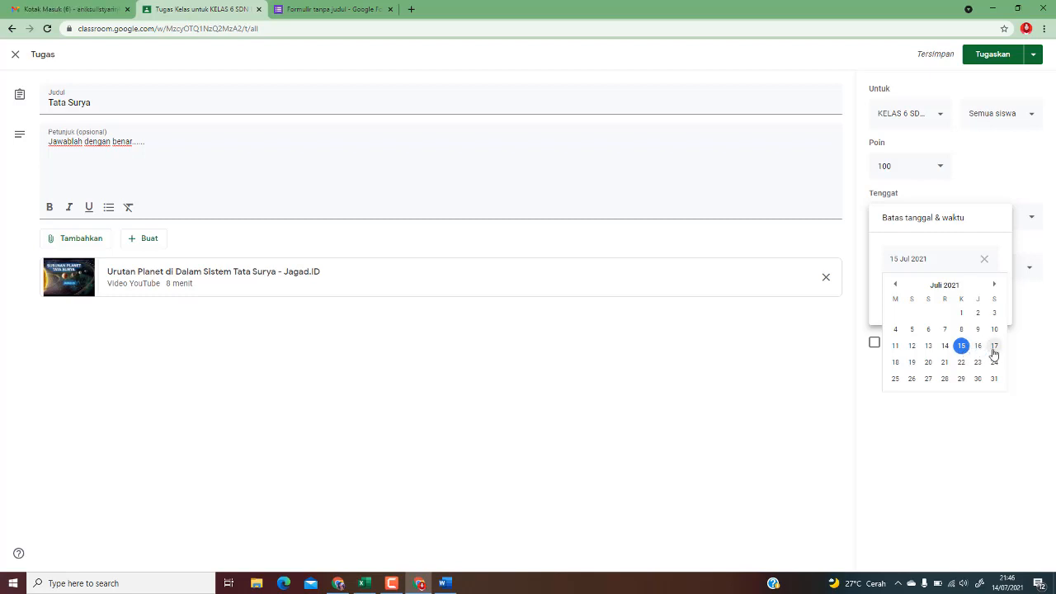
{"action": "left_click", "coordinate": [994, 348]}
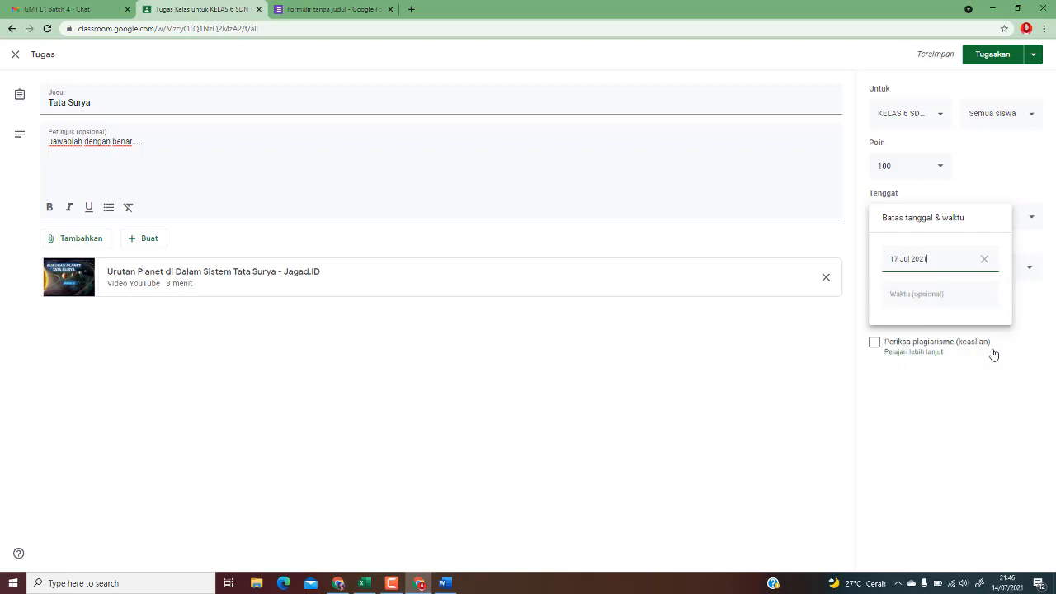
{"action": "left_click", "coordinate": [994, 410]}
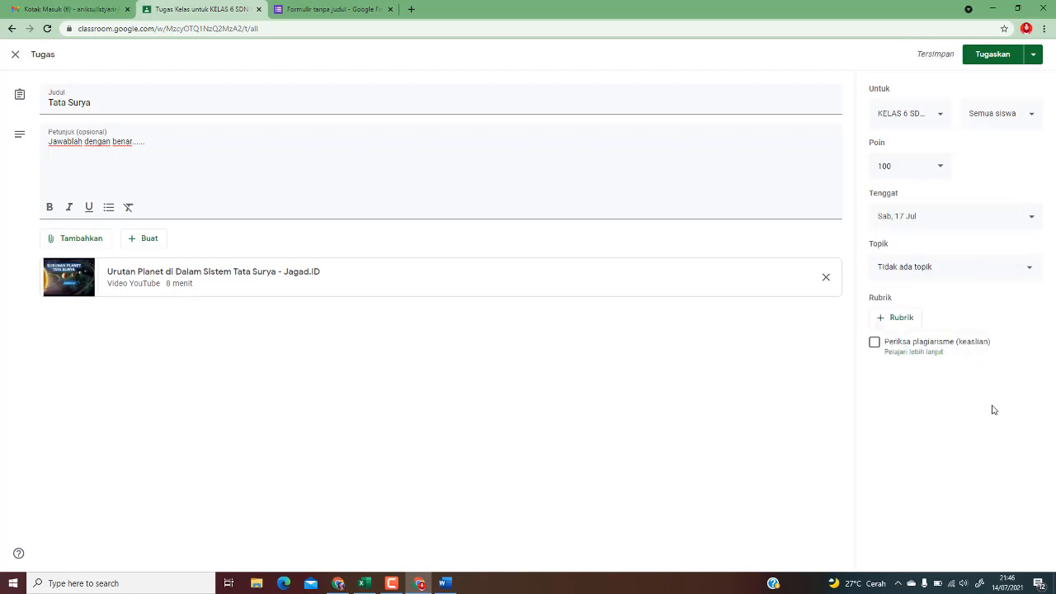
Create a new topic named Tema for the assignment
{"action": "left_click", "coordinate": [984, 273]}
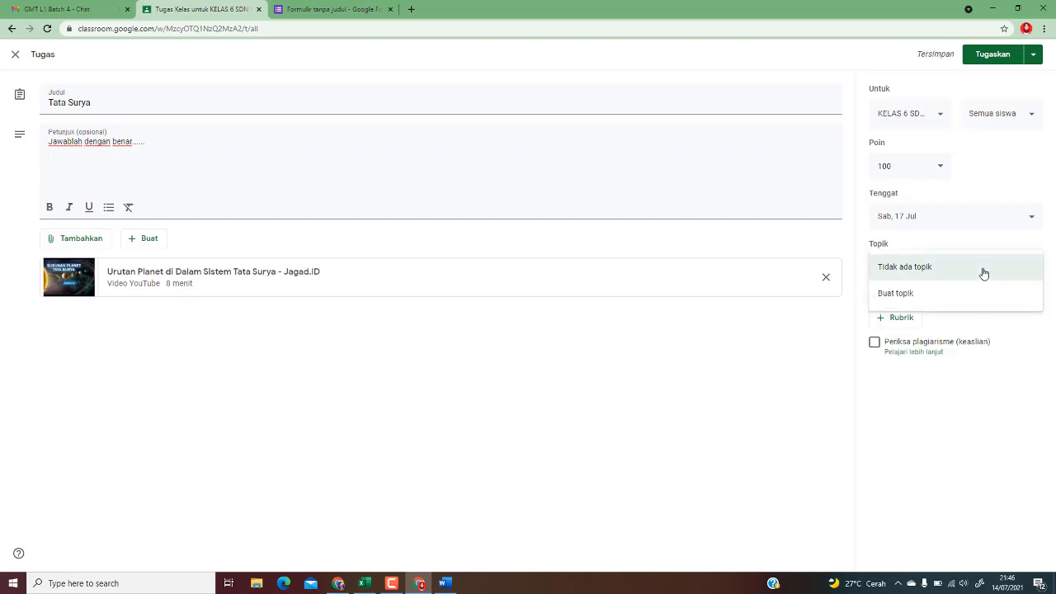
{"action": "left_click", "coordinate": [975, 307]}
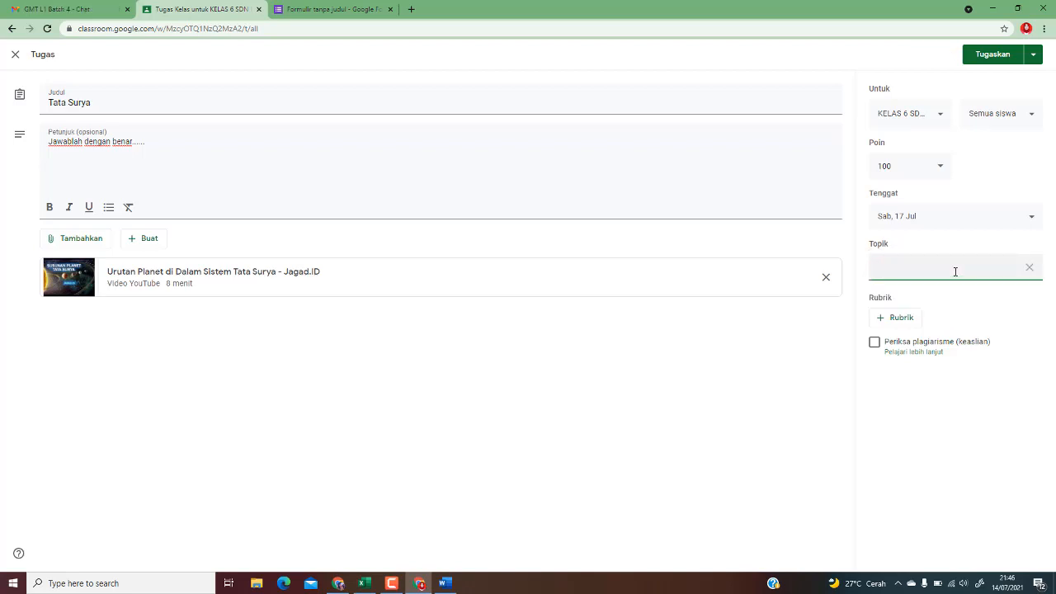
{"action": "type", "text": "tea"}
{"action": "type", "text": "m"}
{"action": "key", "text": "BackSpace"}
{"action": "key", "text": "BackSpace"}
{"action": "key", "text": "BackSpace"}
{"action": "type", "text": "Tema"}
{"action": "left_click", "coordinate": [1016, 440]}
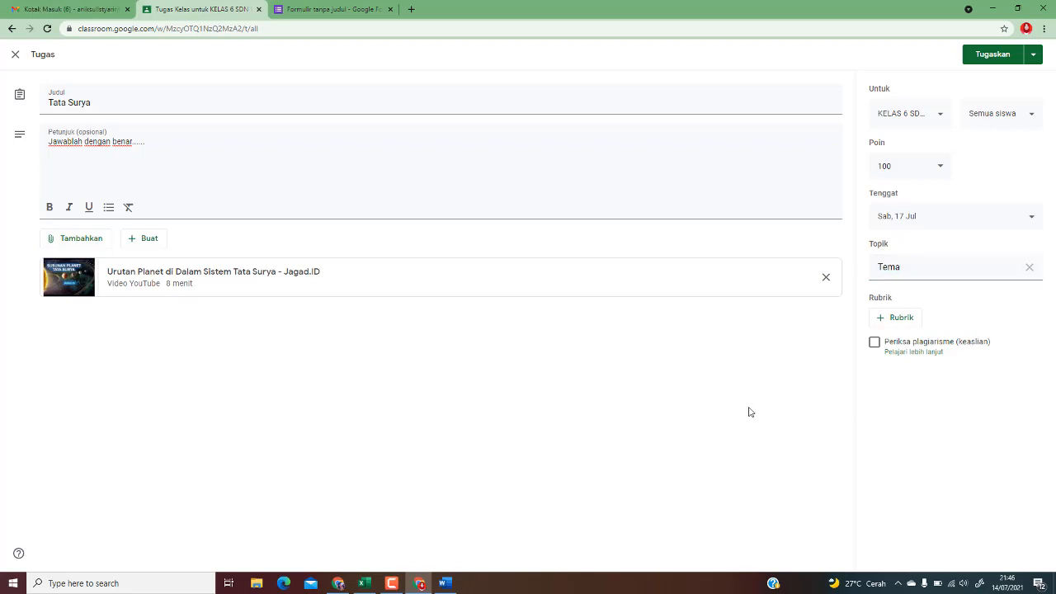
Review the schedule and draft options, assign the Tata Surya assignment to KELAS 6 and check the class Forum
{"action": "left_click", "coordinate": [1034, 55]}
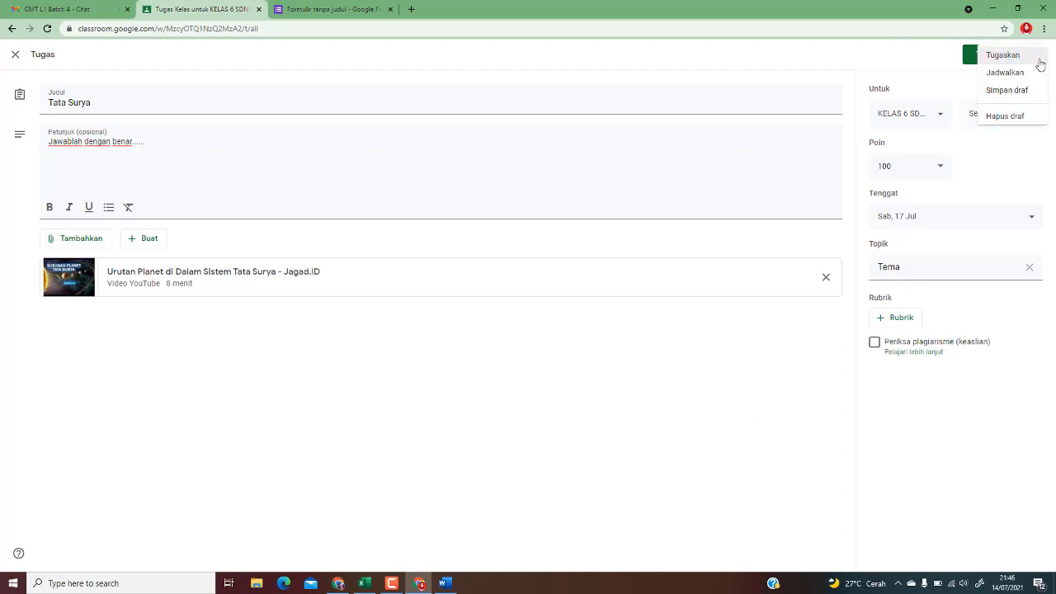
{"action": "left_click", "coordinate": [730, 425]}
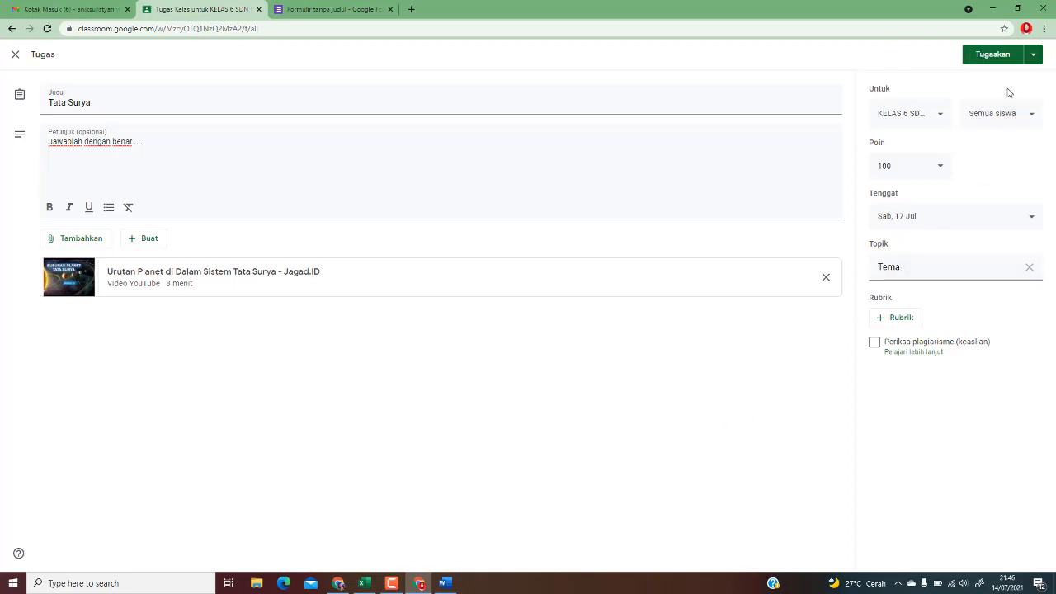
{"action": "left_click", "coordinate": [1033, 56]}
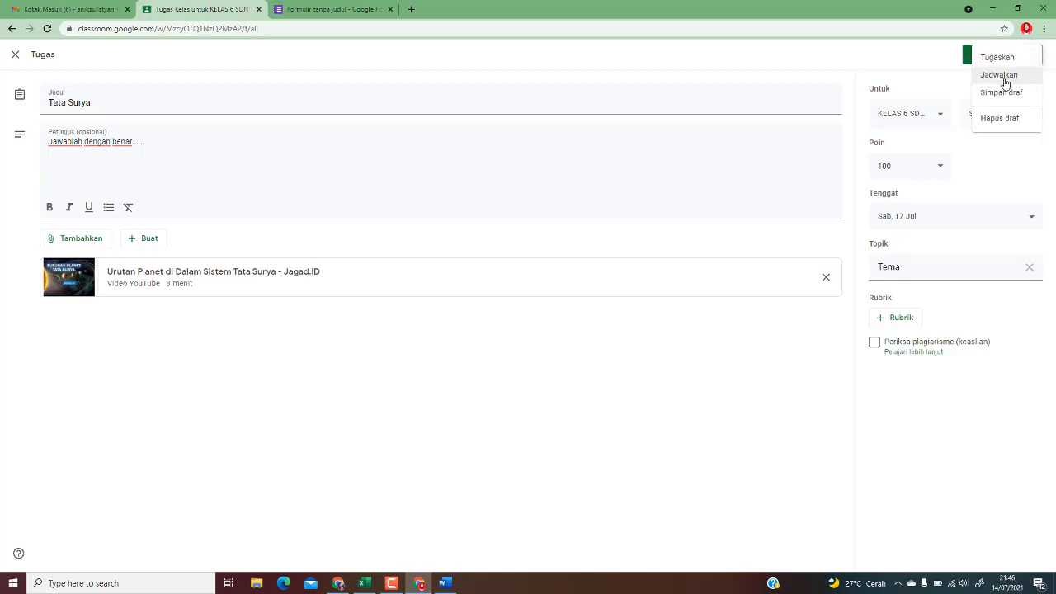
{"action": "left_click", "coordinate": [867, 53]}
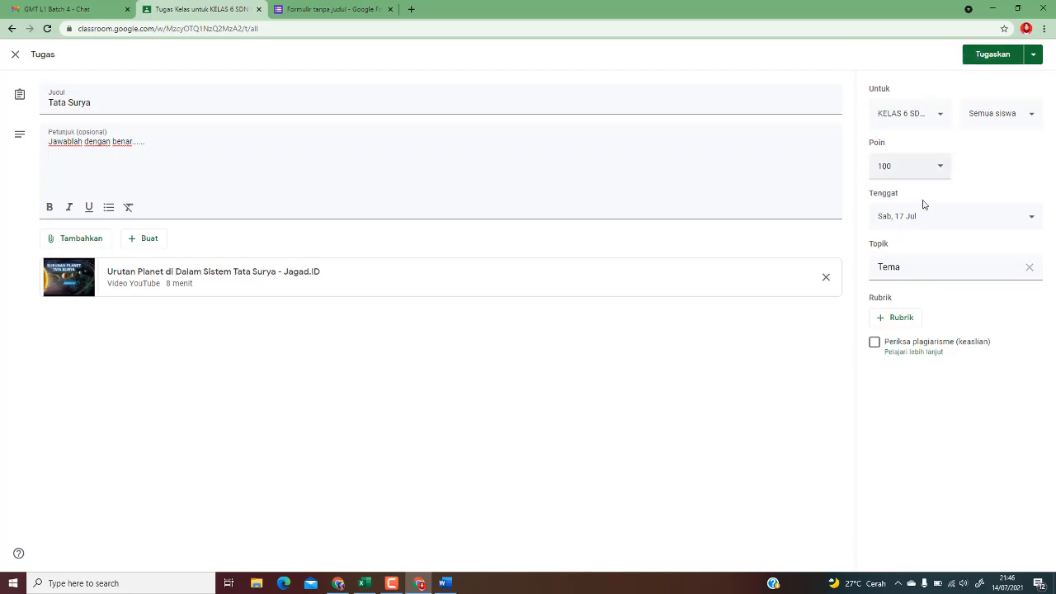
{"action": "left_click", "coordinate": [992, 56]}
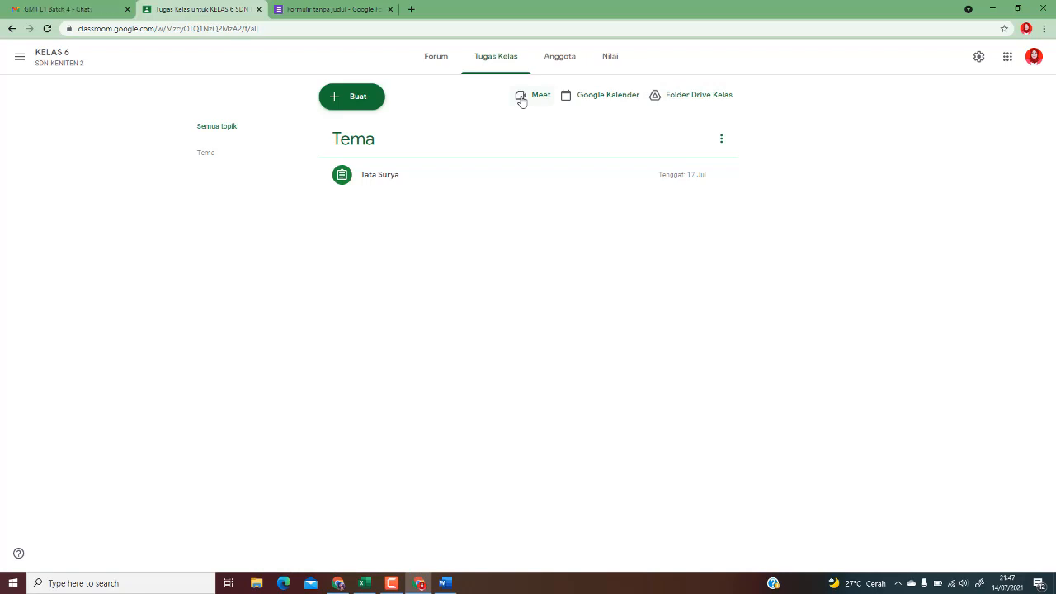
{"action": "left_click", "coordinate": [439, 61]}
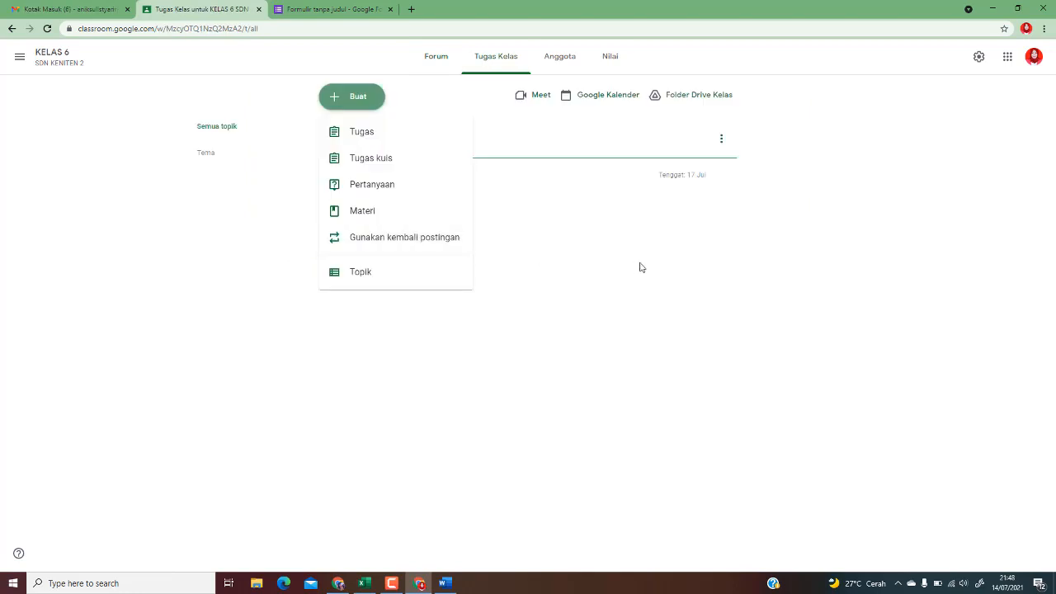
Browse the posts from KELAS 6 available for reuse and close the picker without reusing any
{"action": "left_click", "coordinate": [639, 266]}
{"action": "left_click", "coordinate": [364, 101]}
{"action": "left_click", "coordinate": [397, 241]}
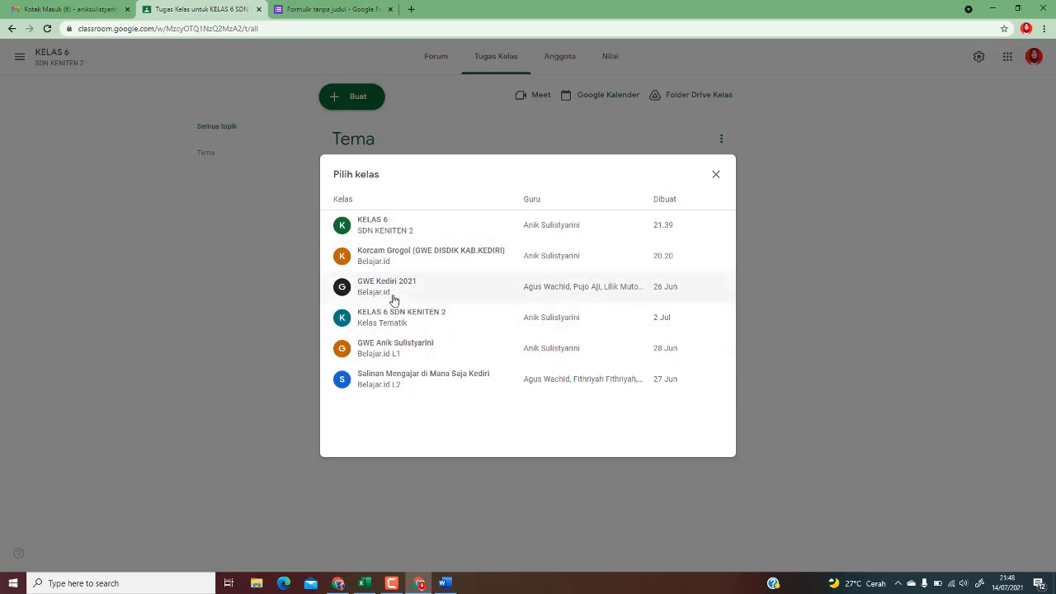
{"action": "left_click", "coordinate": [380, 227]}
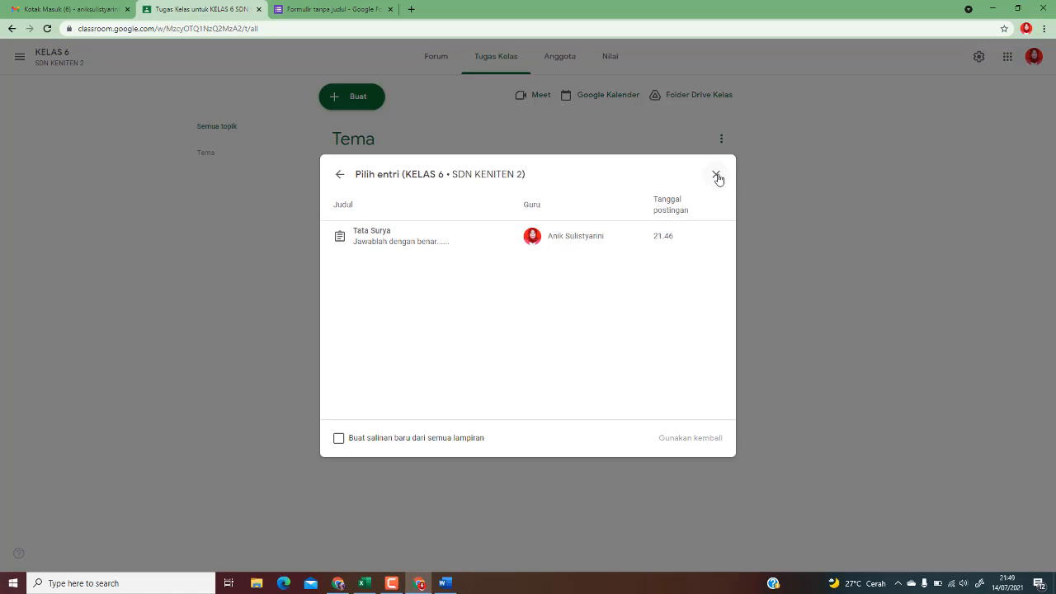
{"action": "left_click", "coordinate": [716, 175]}
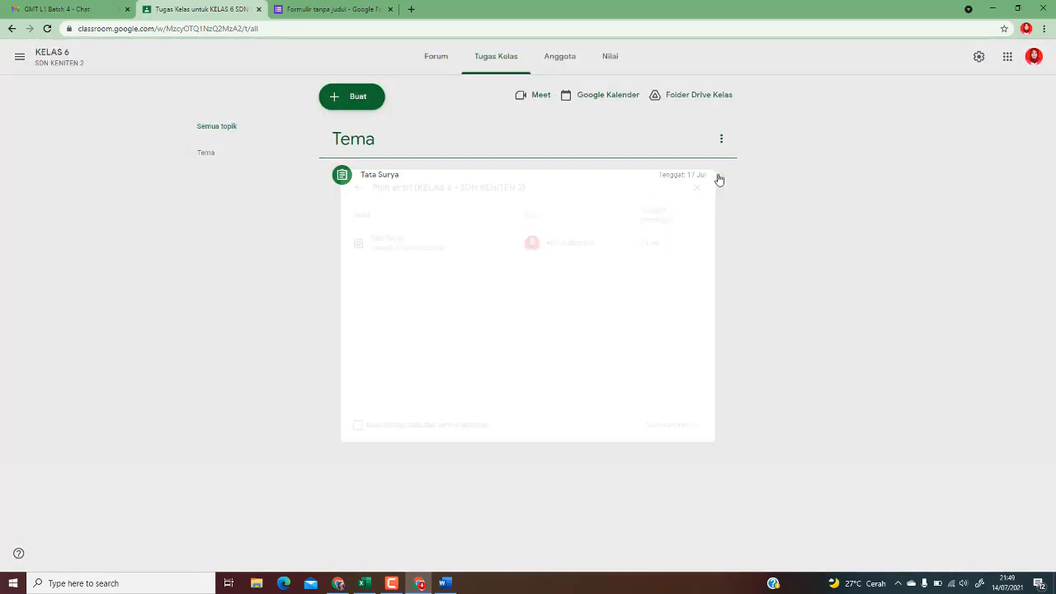